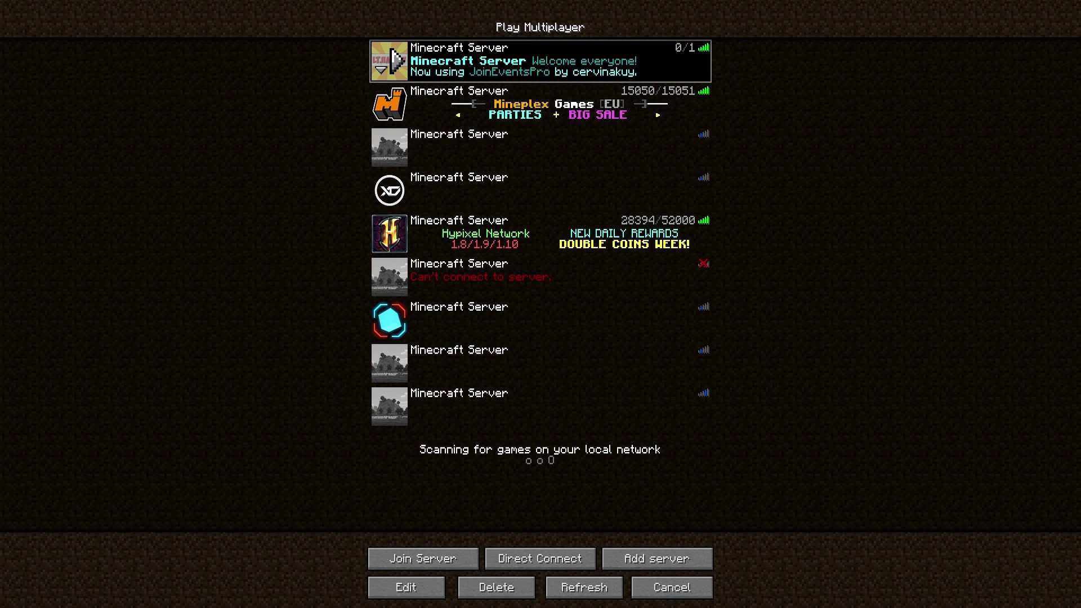
- Join the first Minecraft server in the list and walk out of the spawn building onto the grass
{"action": "left_click", "coordinate": [394, 59]}
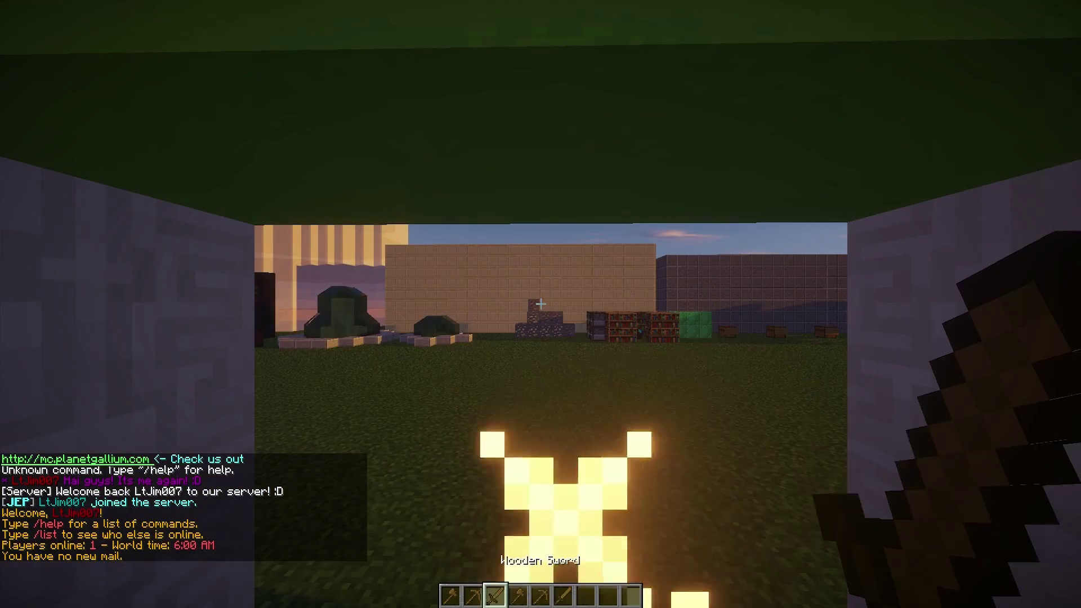
{"action": "key", "text": "w"}
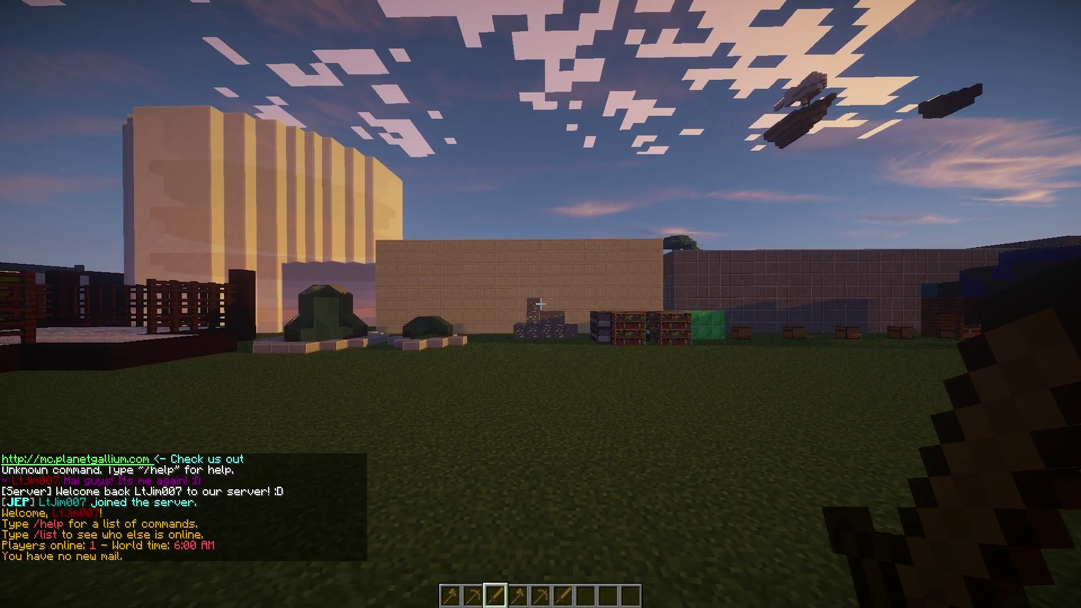
{"action": "key", "text": "t"}
{"action": "key", "text": "Escape"}
- Remove all the wooden tools from the hotbar through the creative inventory
{"action": "key", "text": "e"}
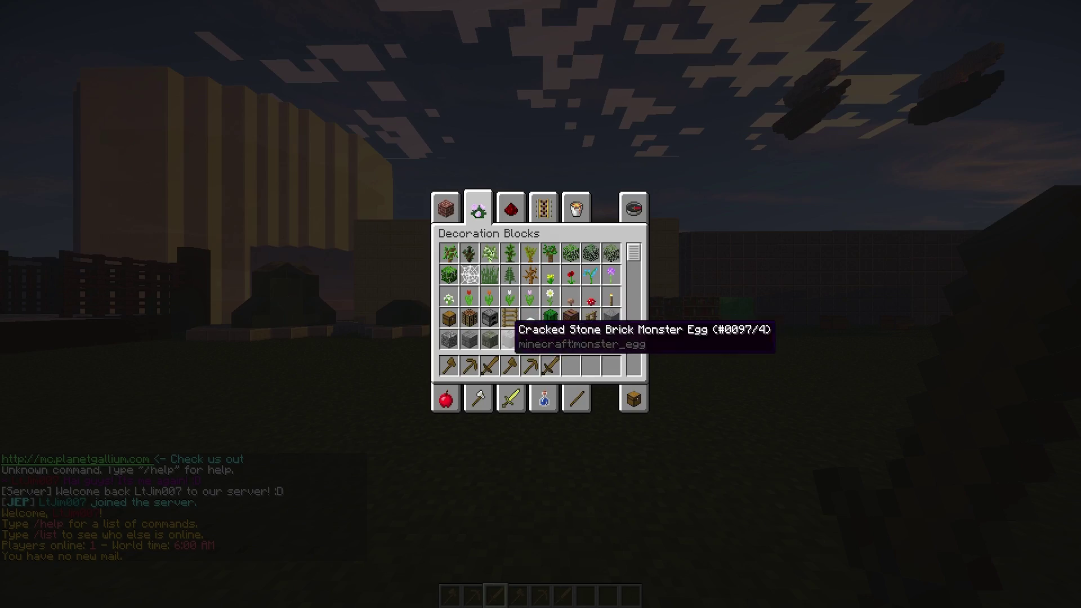
{"action": "left_click", "coordinate": [515, 362]}
{"action": "key", "text": "e"}
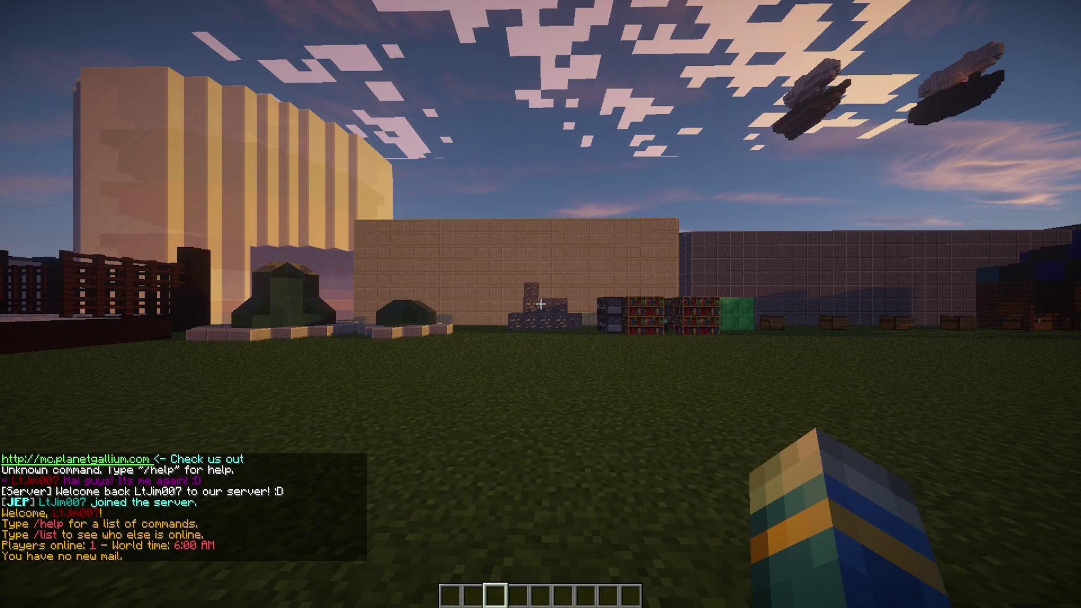
- Run /jep help to list the JoinEventsPro commands
{"action": "key", "text": "t"}
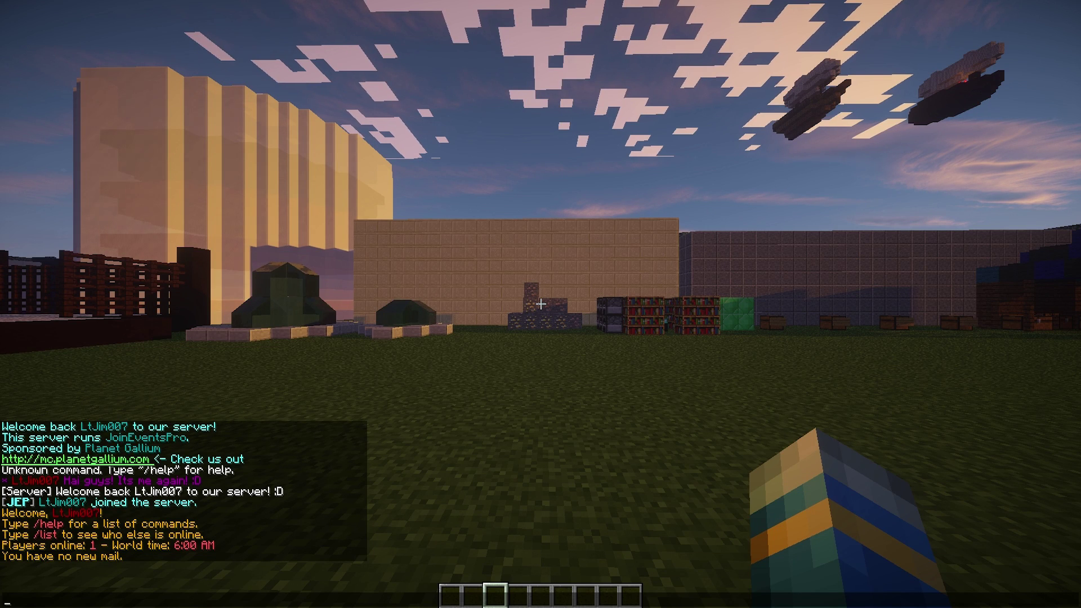
{"action": "key", "text": "Escape"}
{"action": "key", "text": "slash"}
{"action": "type", "text": "je"}
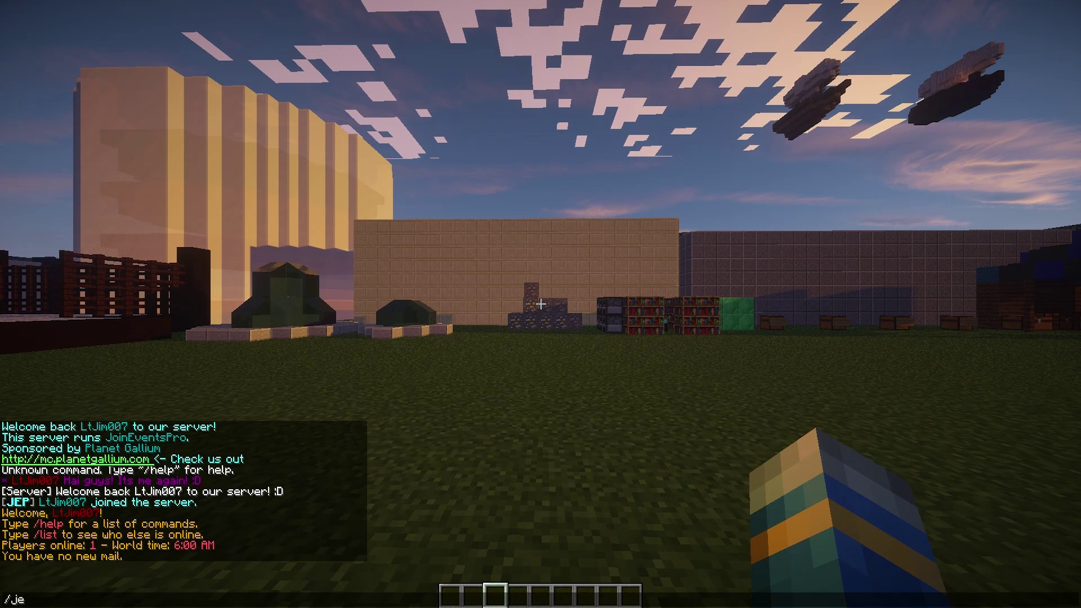
{"action": "type", "text": "p hwe"}
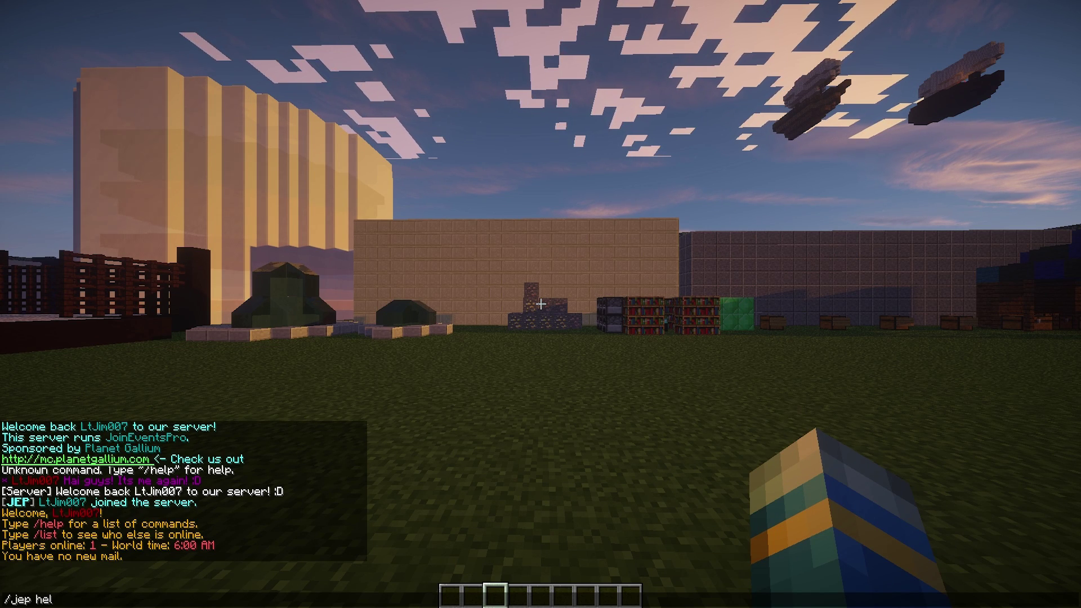
{"action": "type", "text": "p"}
{"action": "key", "text": "Return"}
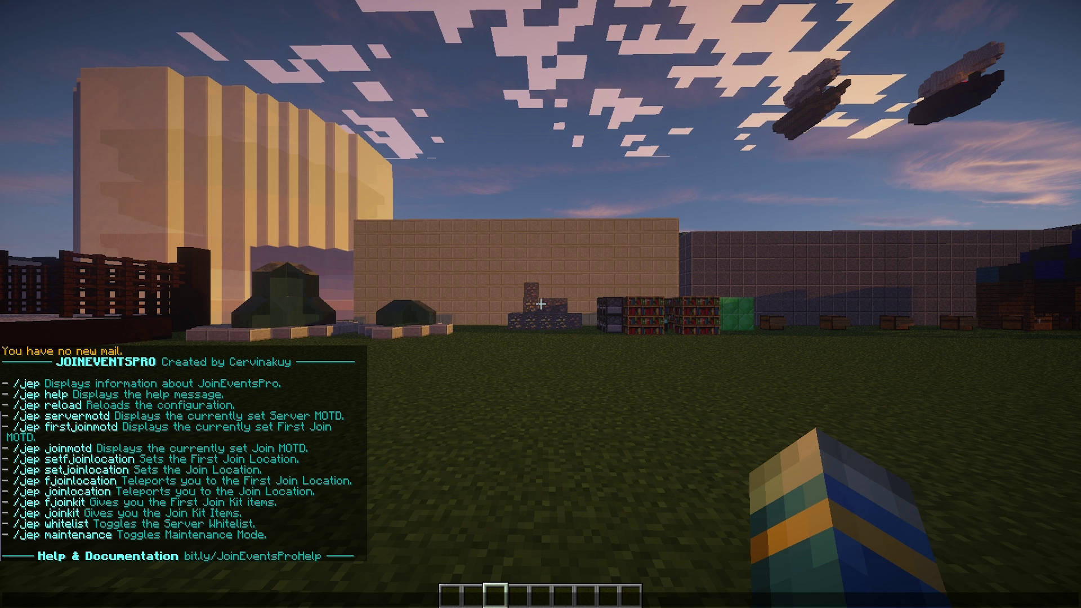
- Run /jep servermotd to display the currently set Server MOTD and review the command list in the chat history
{"action": "key", "text": "Up"}
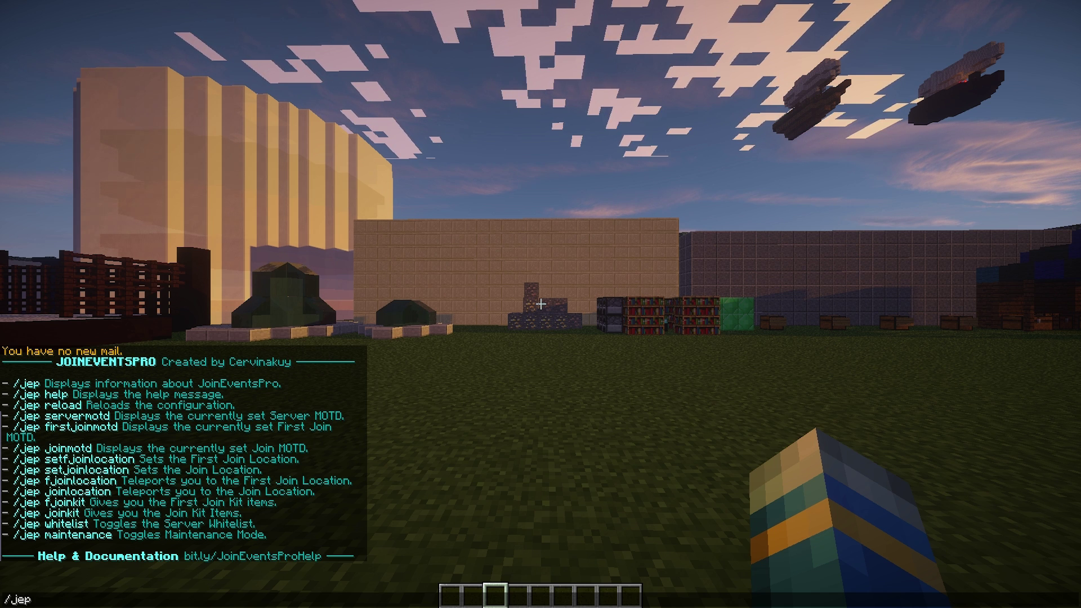
{"action": "type", "text": "servermotd"}
{"action": "key", "text": "Return"}
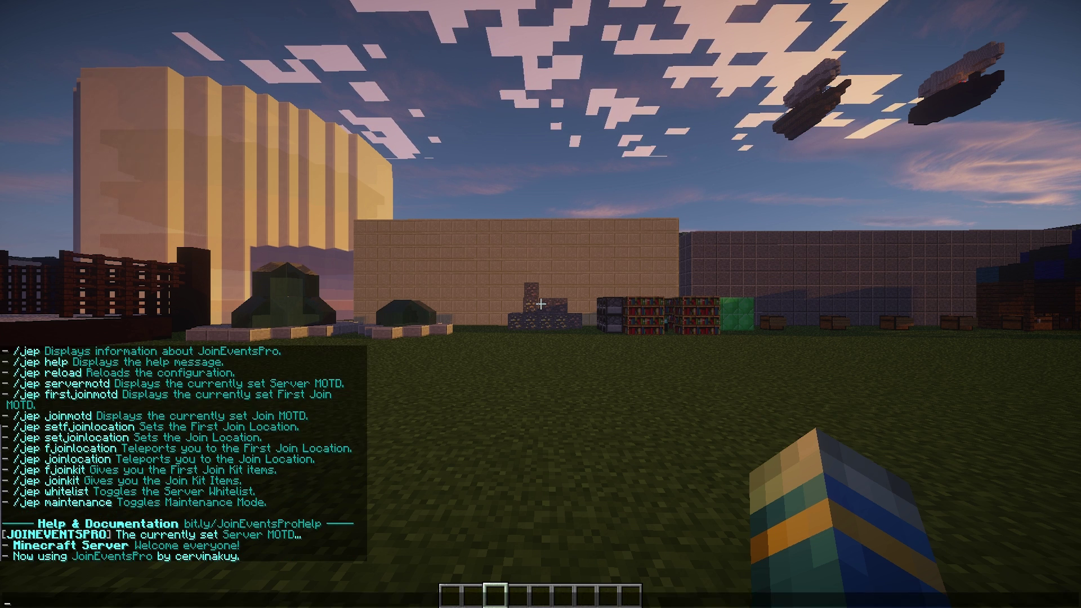
{"action": "scroll", "coordinate": [183, 453], "scroll_direction": "up", "scroll_amount": 1}
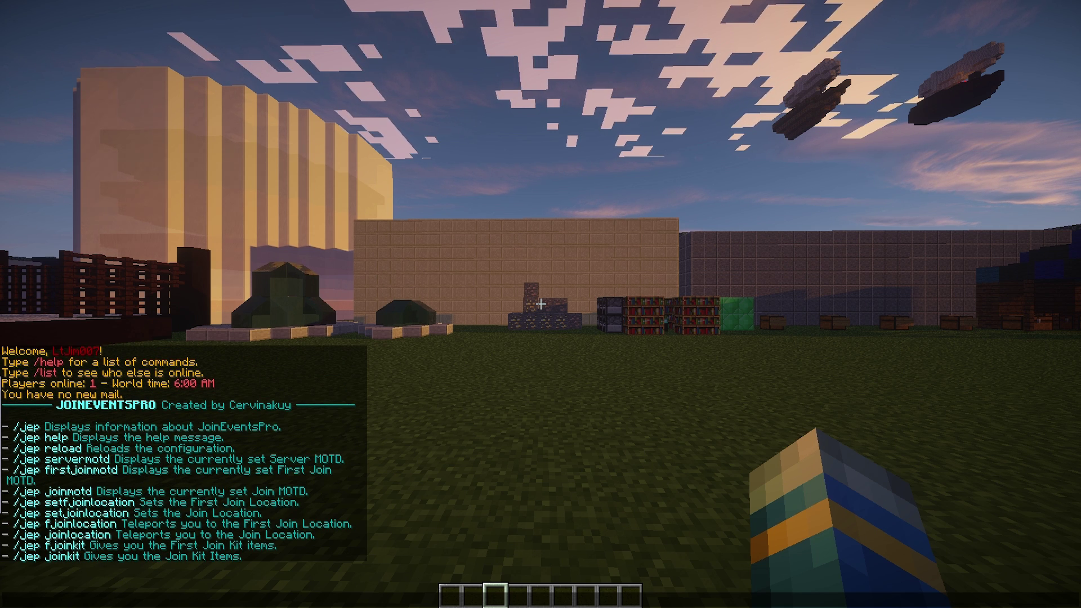
- Run /jep joinmotd to display the currently set Join MOTD
{"action": "key", "text": "Up"}
{"action": "key", "text": "BackSpace"}
{"action": "key", "text": "BackSpace"}
{"action": "key", "text": "BackSpace"}
{"action": "key", "text": "BackSpace"}
{"action": "key", "text": "BackSpace"}
{"action": "key", "text": "BackSpace"}
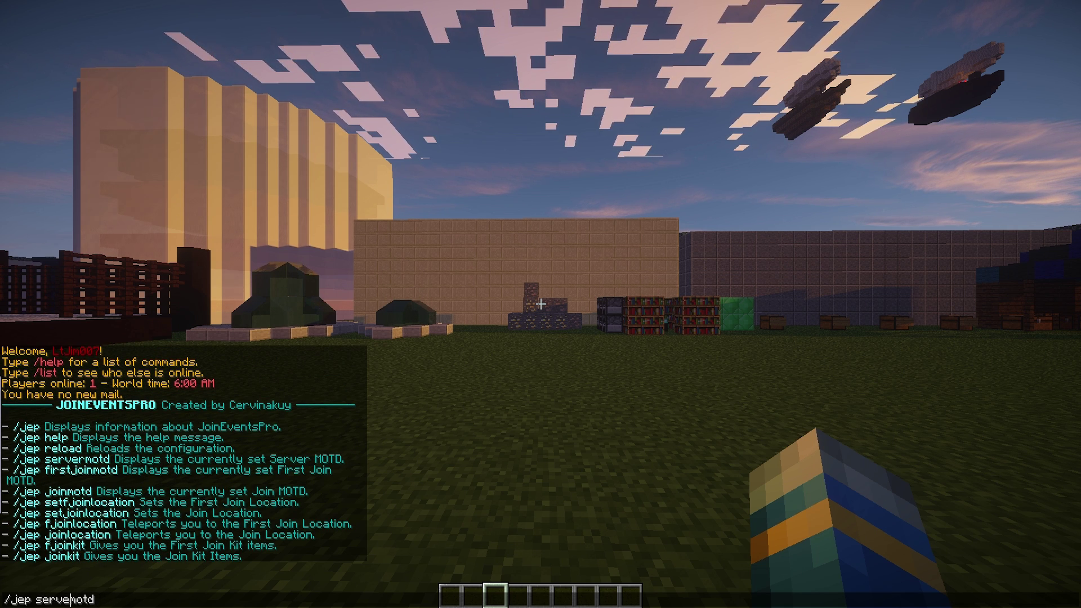
{"action": "type", "text": "join"}
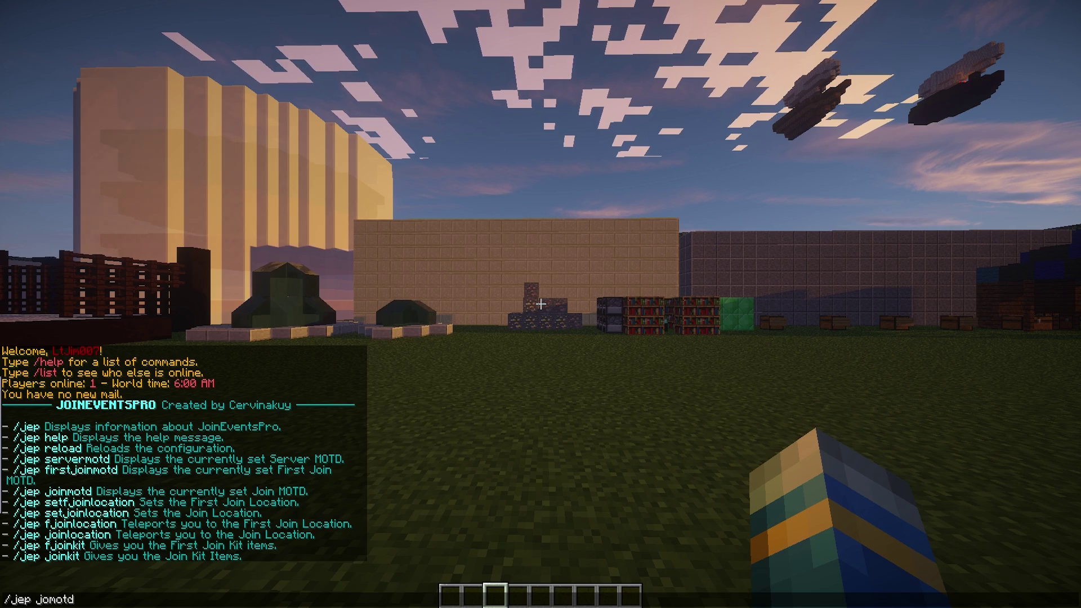
{"action": "key", "text": "Return"}
- Walk into the spawn building, face its doorway and set the First Join Location there with /jep setfjoinlocation
{"action": "key", "text": "t"}
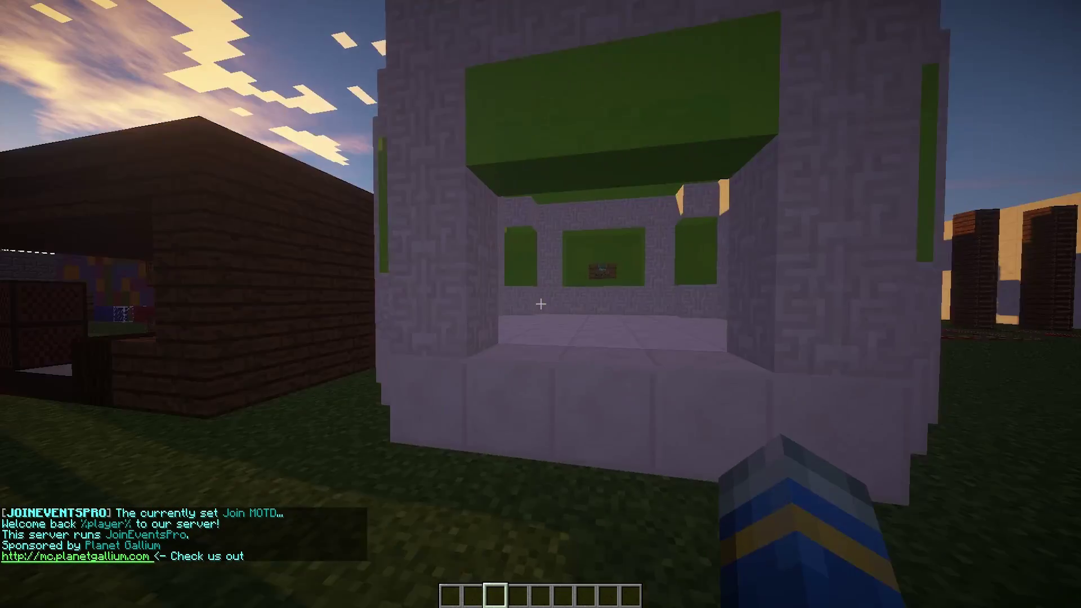
{"action": "key", "text": "w"}
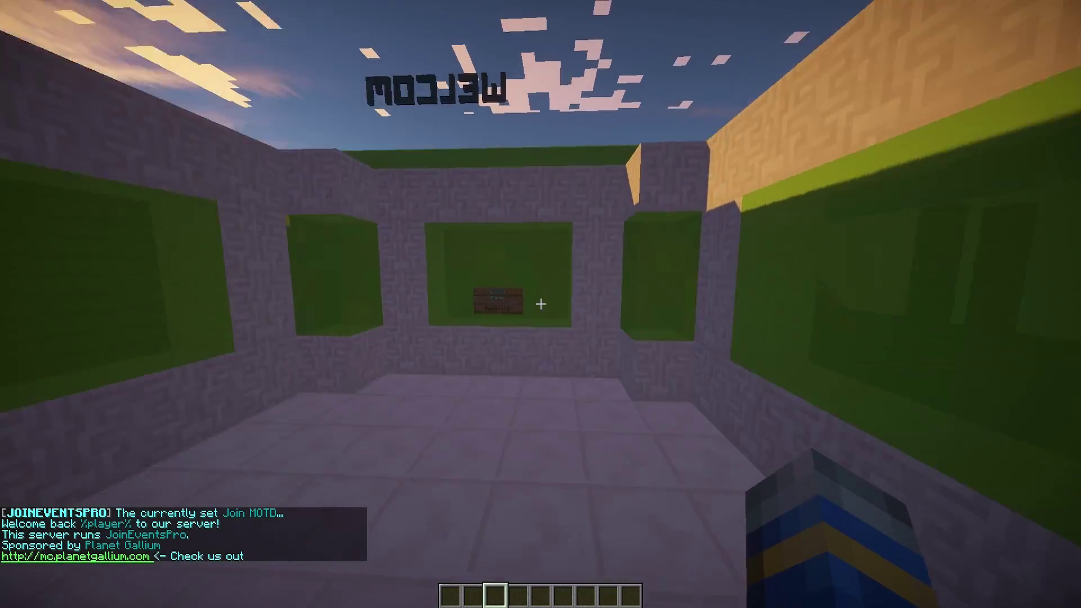
{"action": "key", "text": "s"}
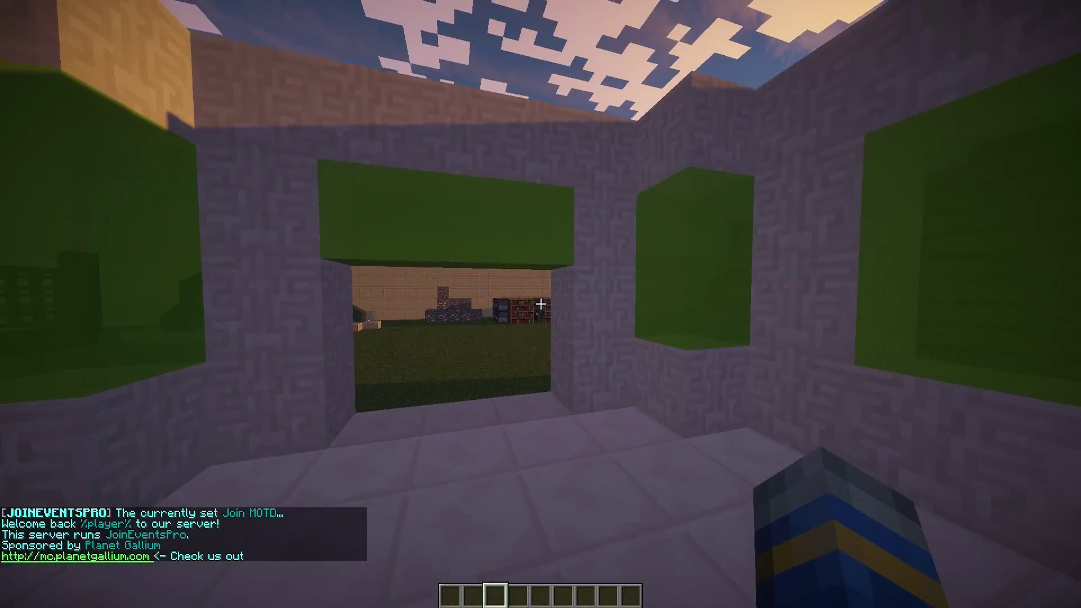
{"action": "key", "text": "t"}
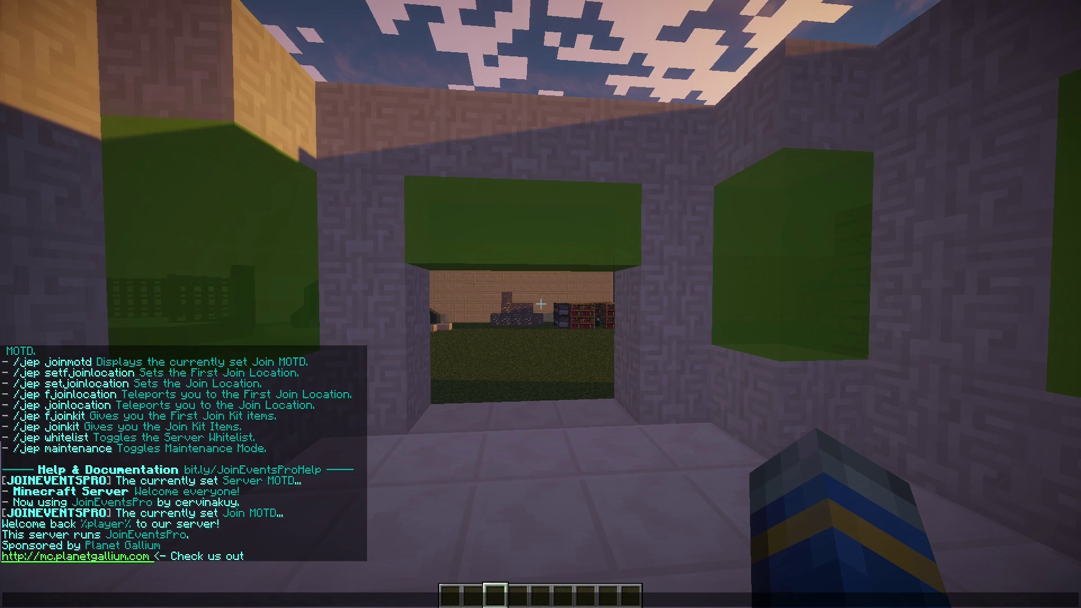
{"action": "type", "text": "/jep "}
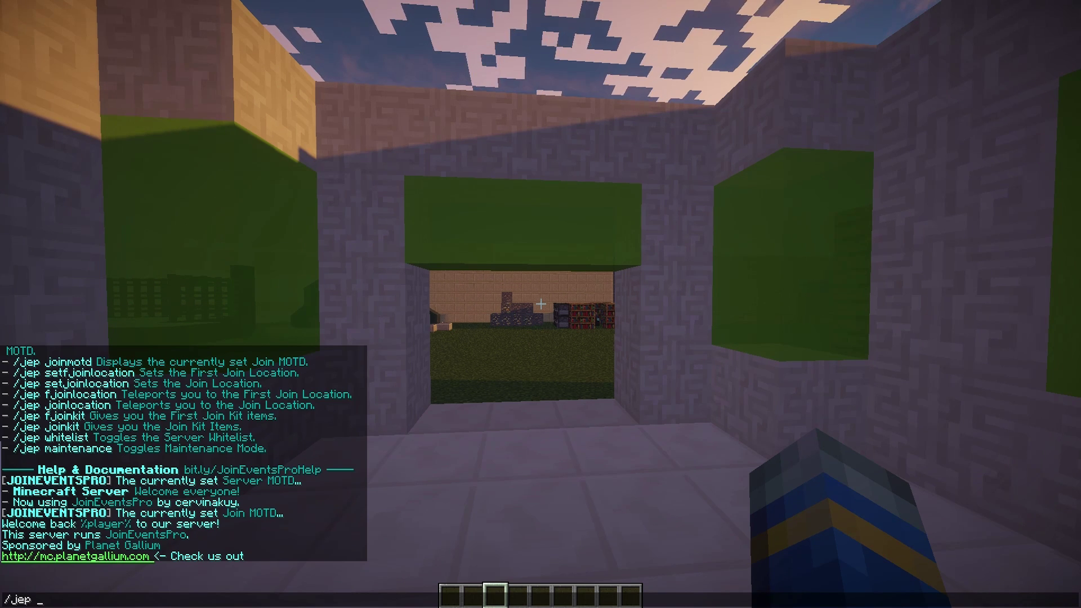
{"action": "type", "text": "setfjoinlocation"}
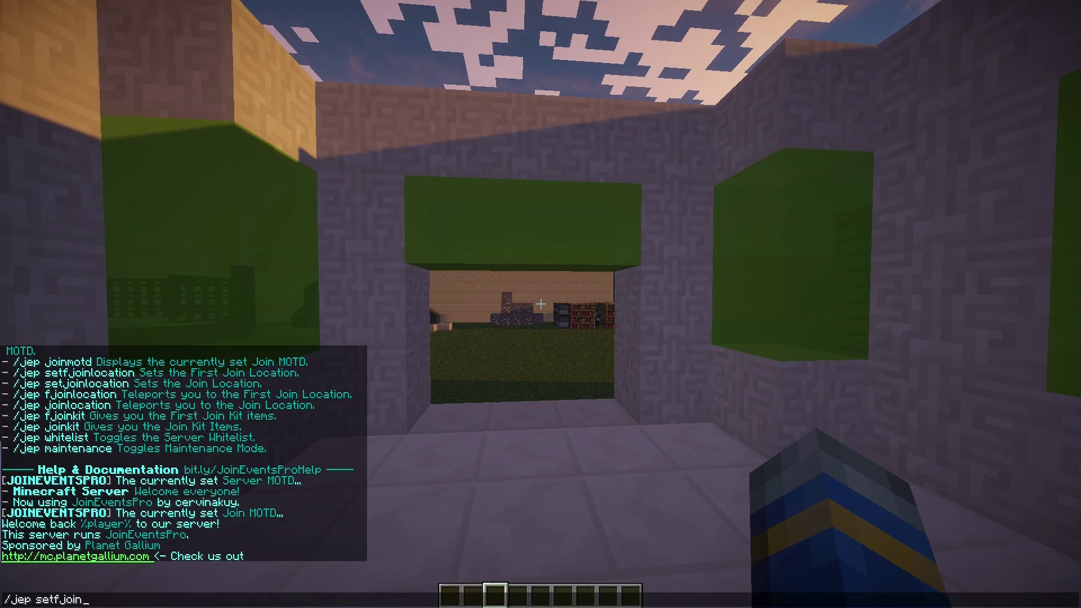
{"action": "key", "text": "Return"}
- Walk out onto the grass and set the regular Join Location there with /jep setjoinlocation
{"action": "key", "text": "w"}
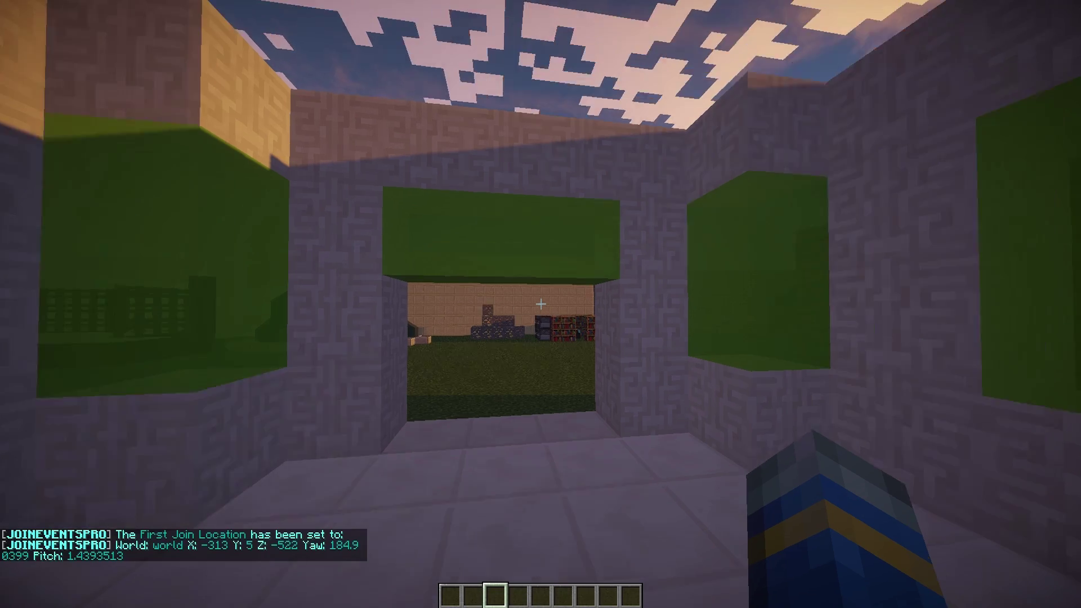
{"action": "key", "text": "t"}
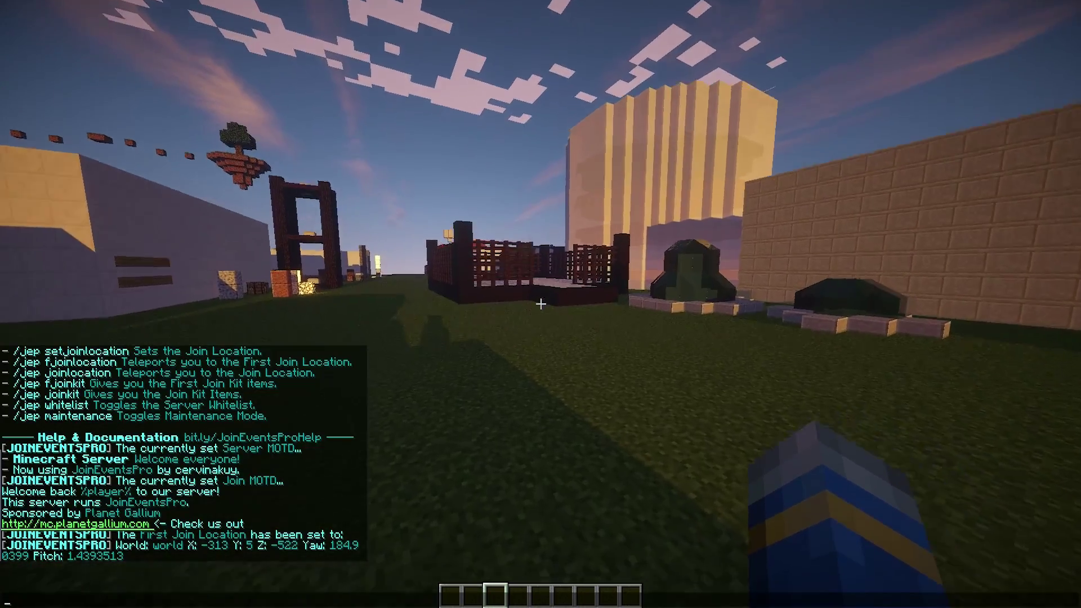
{"action": "key", "text": "Up"}
{"action": "key", "text": "Left"}
{"action": "key", "text": "Left"}
{"action": "key", "text": "Left"}
{"action": "key", "text": "Left"}
{"action": "key", "text": "BackSpace"}
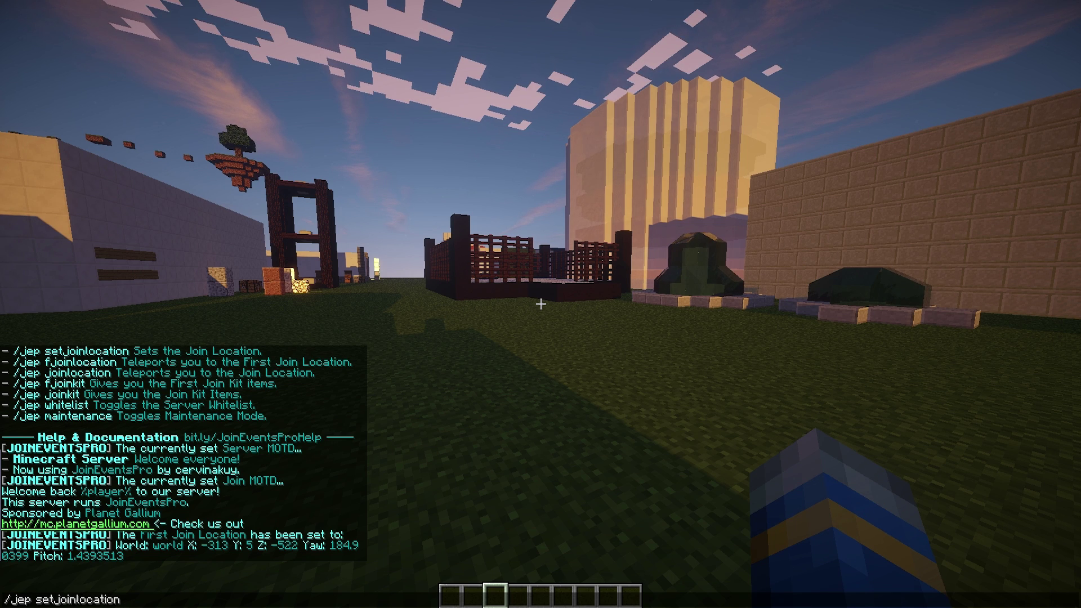
{"action": "key", "text": "Return"}
- Go back into the spawn building and obtain the First Join Kit with /jep fjoinkit
{"action": "key", "text": "t"}
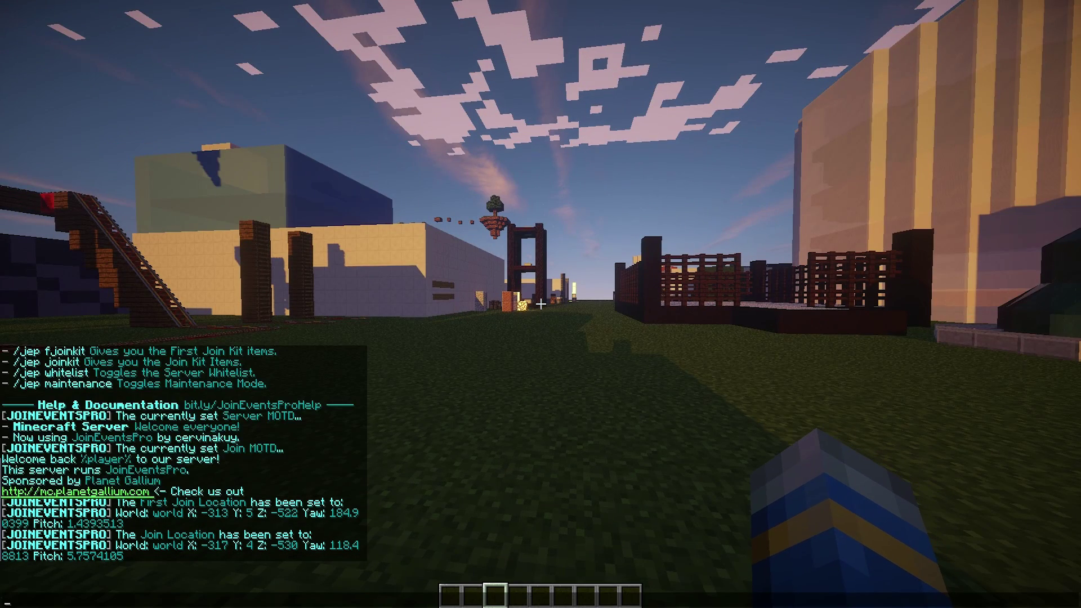
{"action": "key", "text": "Escape"}
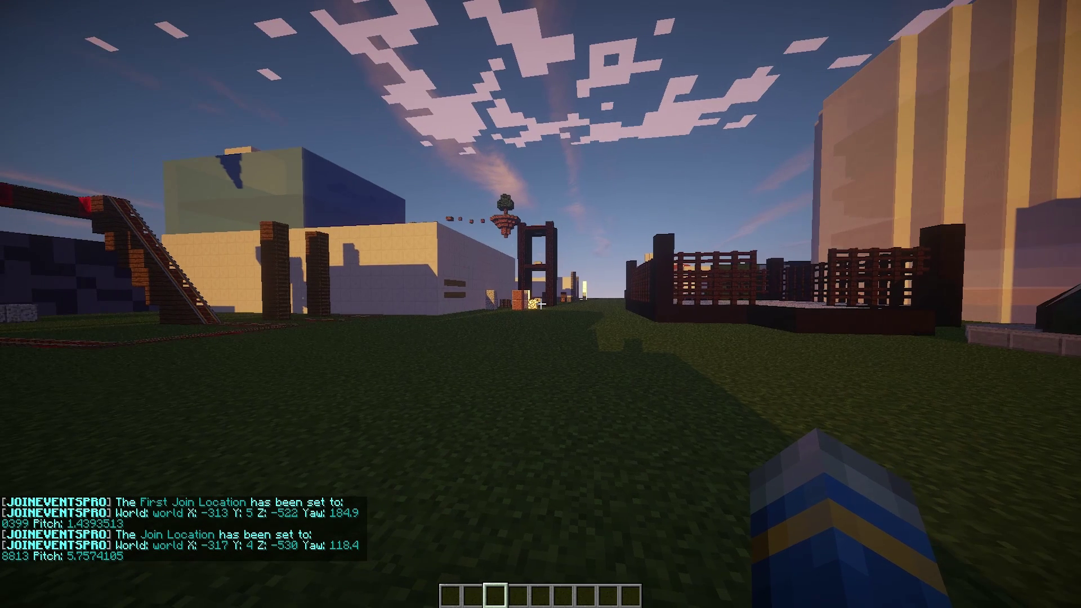
{"action": "key", "text": "t"}
{"action": "scroll", "coordinate": [183, 451], "scroll_direction": "up", "scroll_amount": 13}
{"action": "scroll", "coordinate": [183, 450], "scroll_direction": "down", "scroll_amount": 7}
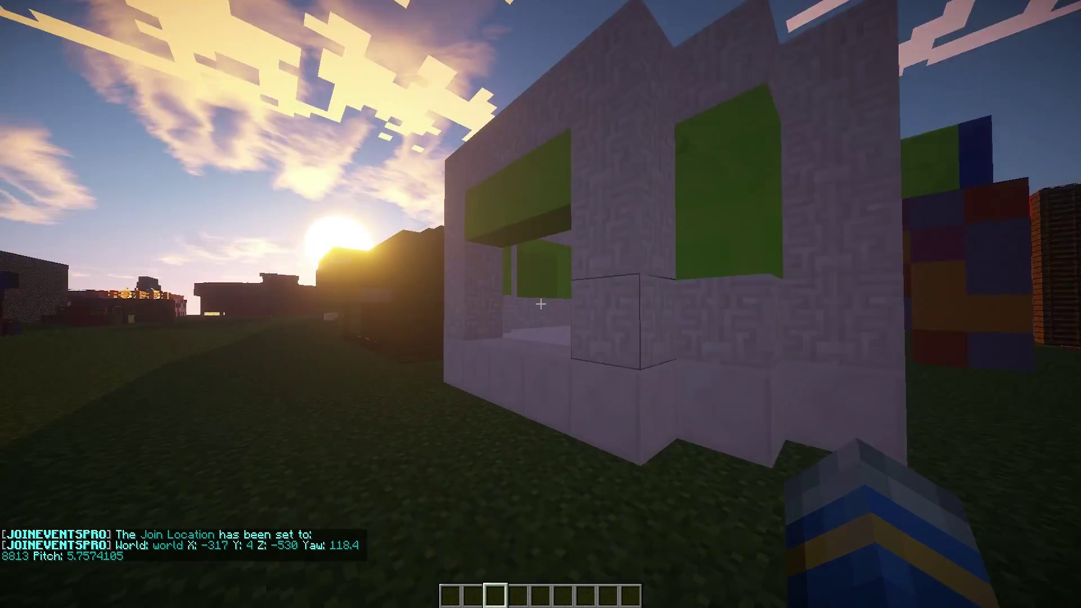
{"action": "key", "text": "w"}
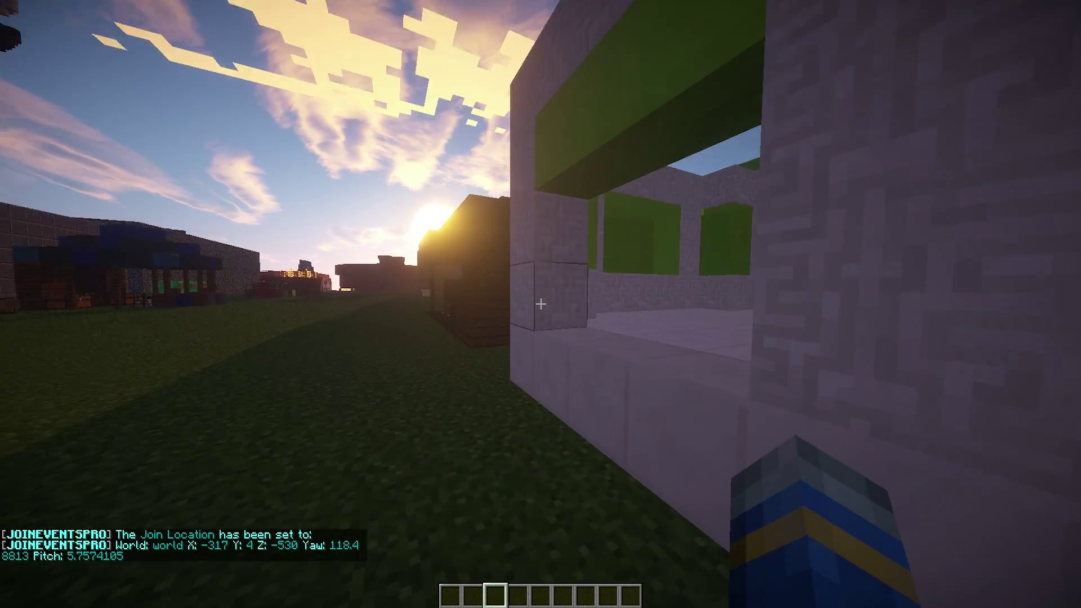
{"action": "key", "text": "t"}
{"action": "key", "text": "Up"}
{"action": "key", "text": "BackSpace"}
{"action": "key", "text": "BackSpace"}
{"action": "key", "text": "BackSpace"}
{"action": "key", "text": "BackSpace"}
{"action": "key", "text": "BackSpace"}
{"action": "key", "text": "BackSpace"}
{"action": "key", "text": "BackSpace"}
{"action": "key", "text": "BackSpace"}
{"action": "key", "text": "BackSpace"}
{"action": "key", "text": "BackSpace"}
{"action": "key", "text": "BackSpace"}
{"action": "key", "text": "BackSpace"}
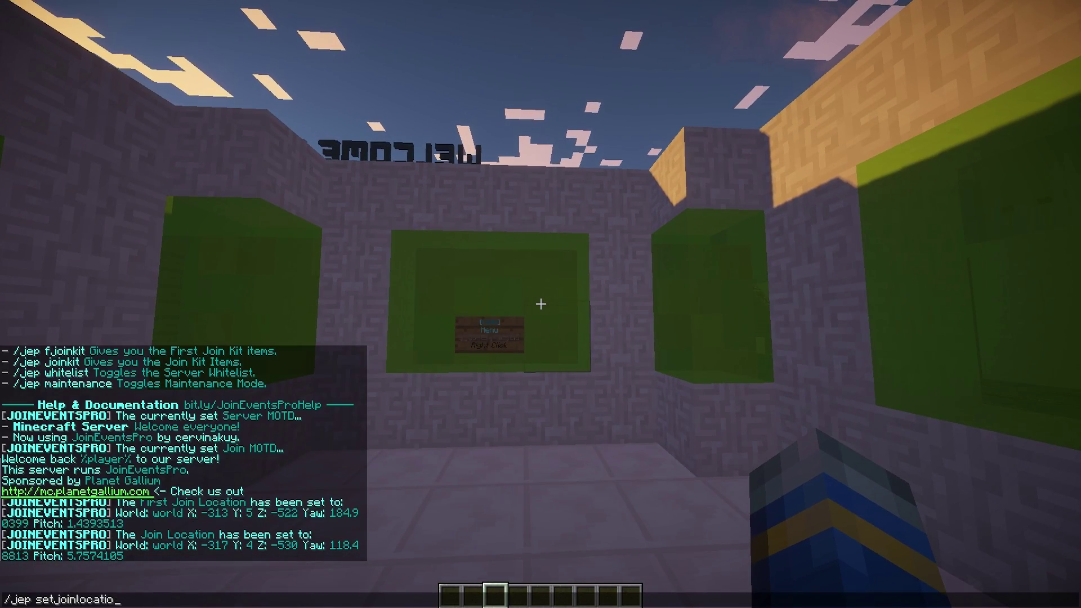
{"action": "key", "text": "BackSpace"}
{"action": "key", "text": "BackSpace"}
{"action": "key", "text": "BackSpace"}
{"action": "key", "text": "BackSpace"}
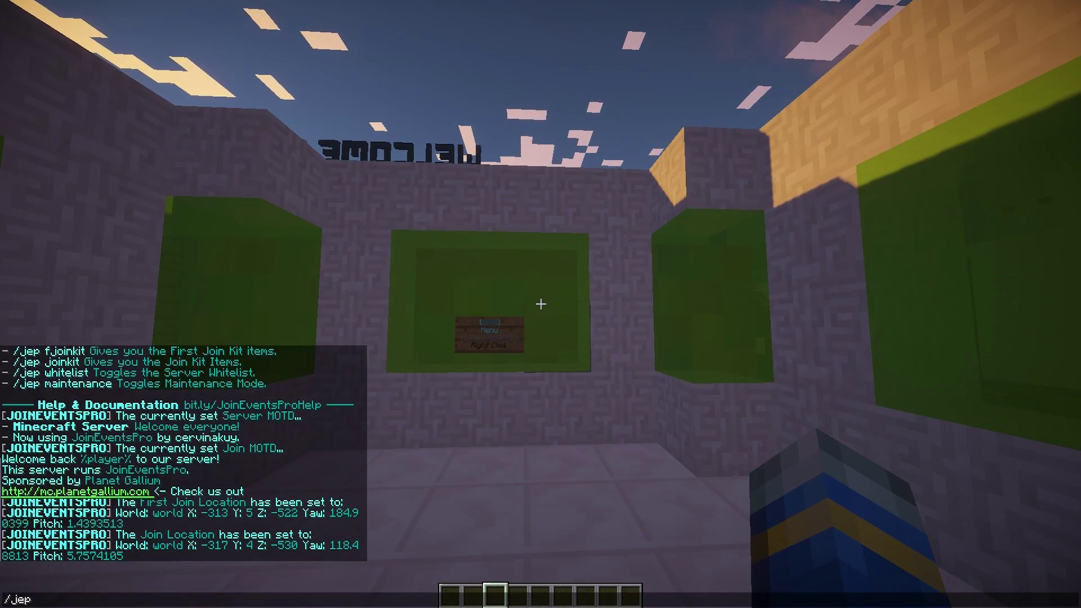
{"action": "type", "text": "fjoinkit"}
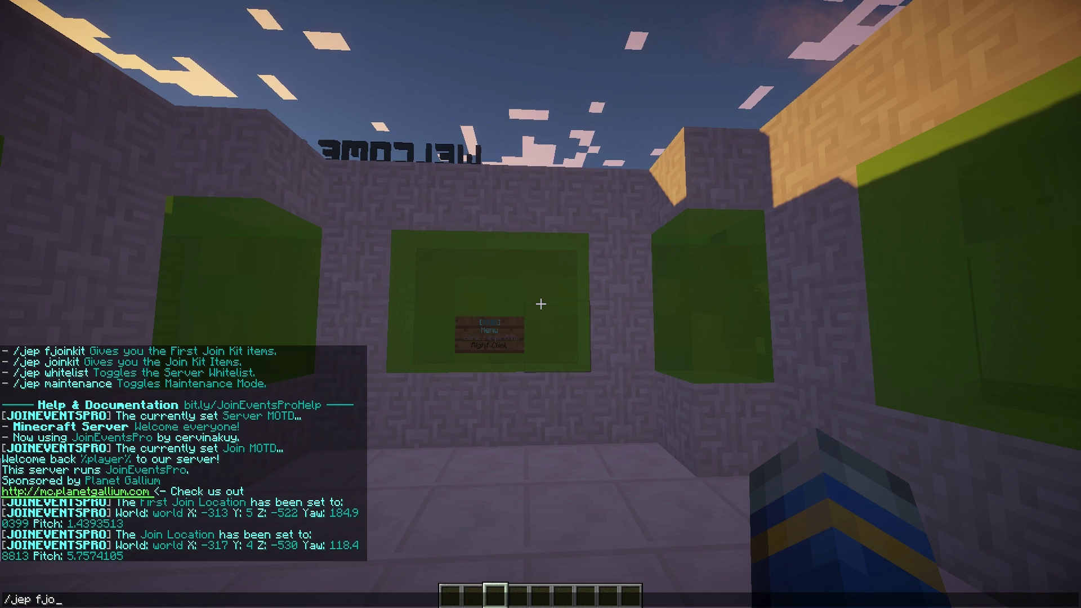
{"action": "key", "text": "Return"}
- Remove the kit's wooden axe, pickaxe and sword from the hotbar through the creative inventory
{"action": "key", "text": "e"}
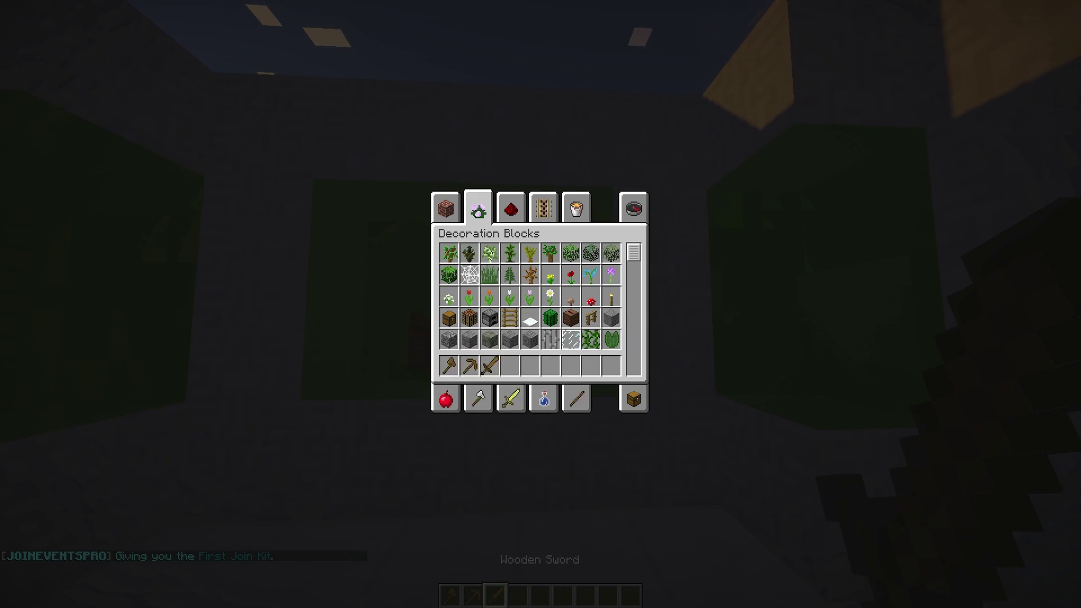
{"action": "left_click", "coordinate": [449, 366]}
{"action": "left_click", "coordinate": [467, 296]}
{"action": "left_click", "coordinate": [469, 366]}
{"action": "left_click", "coordinate": [467, 296]}
{"action": "left_click", "coordinate": [489, 366]}
{"action": "left_click", "coordinate": [466, 290]}
{"action": "key", "text": "e"}
- Walk out of the spawn building, look up the command in the chat history and toggle Maintenance Mode with /jep maintenance
{"action": "key", "text": "w"}
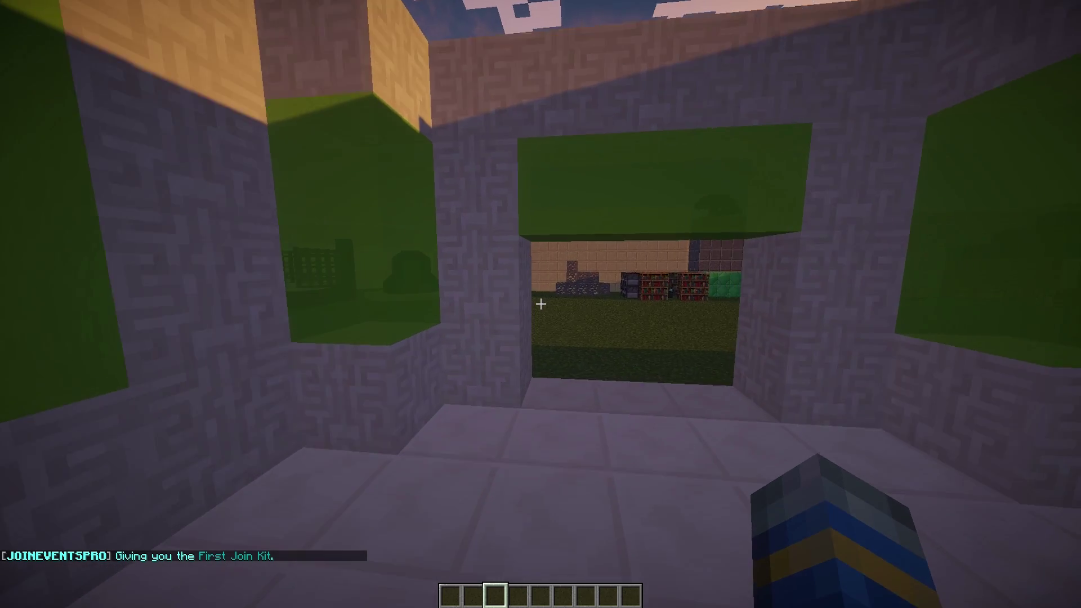
{"action": "key", "text": "t"}
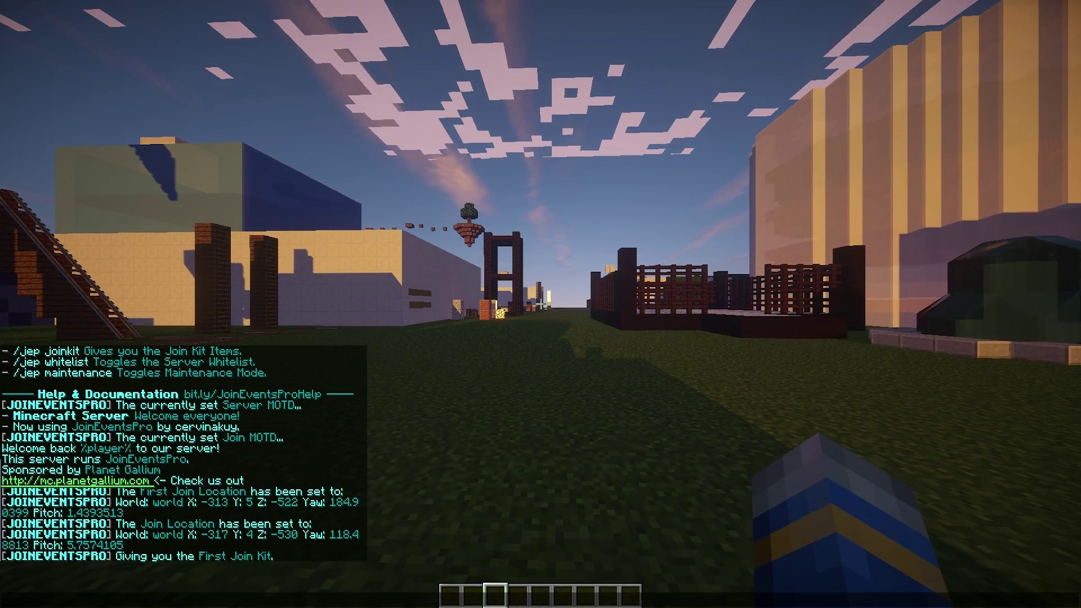
{"action": "scroll", "coordinate": [183, 454], "scroll_direction": "up", "scroll_amount": 7}
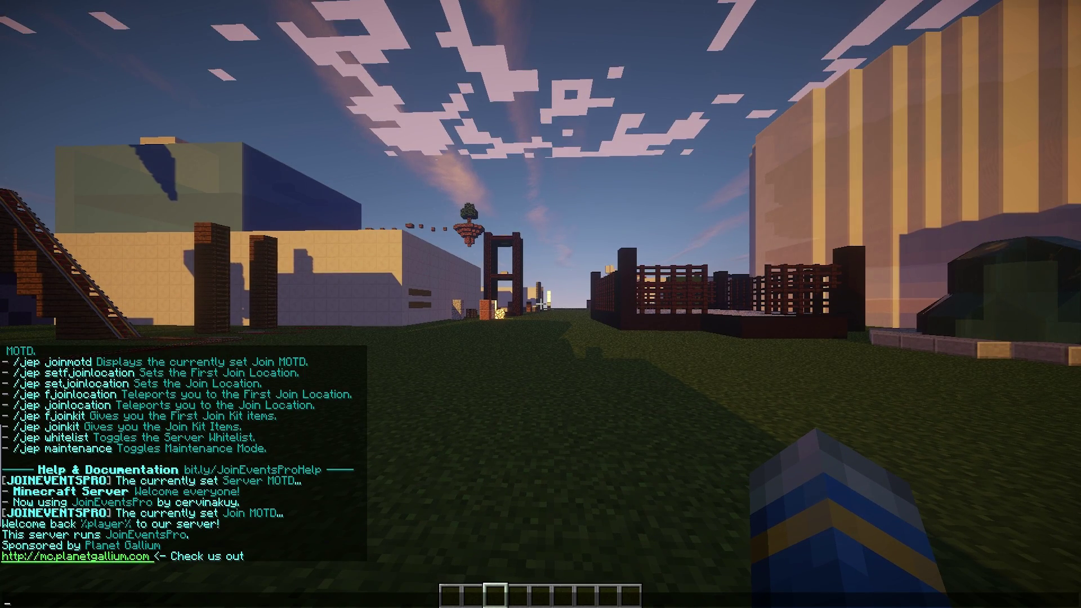
{"action": "type", "text": "/jep"}
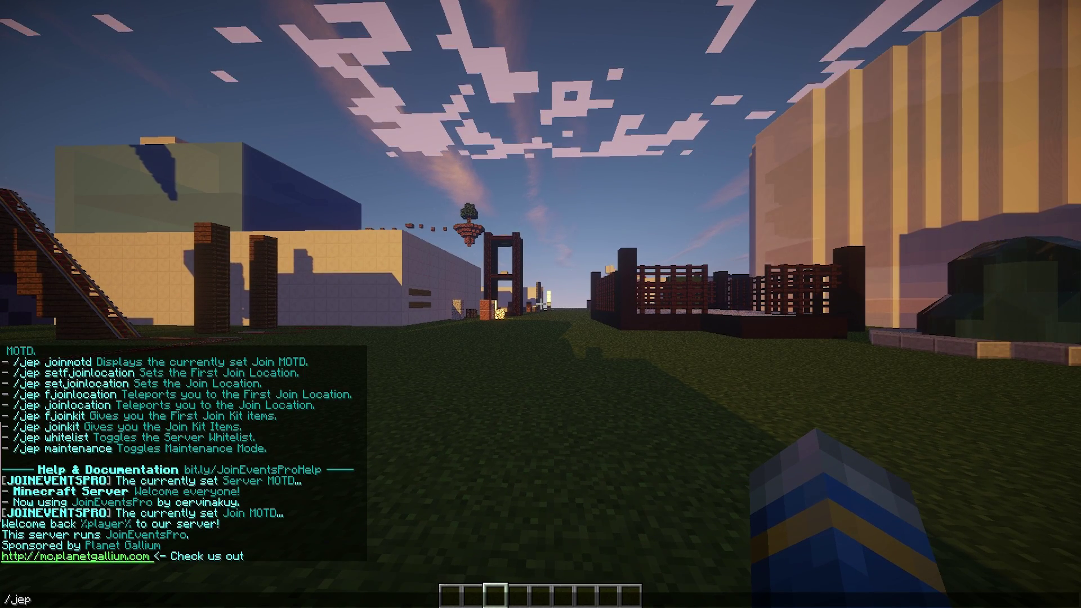
{"action": "type", "text": " maintena"}
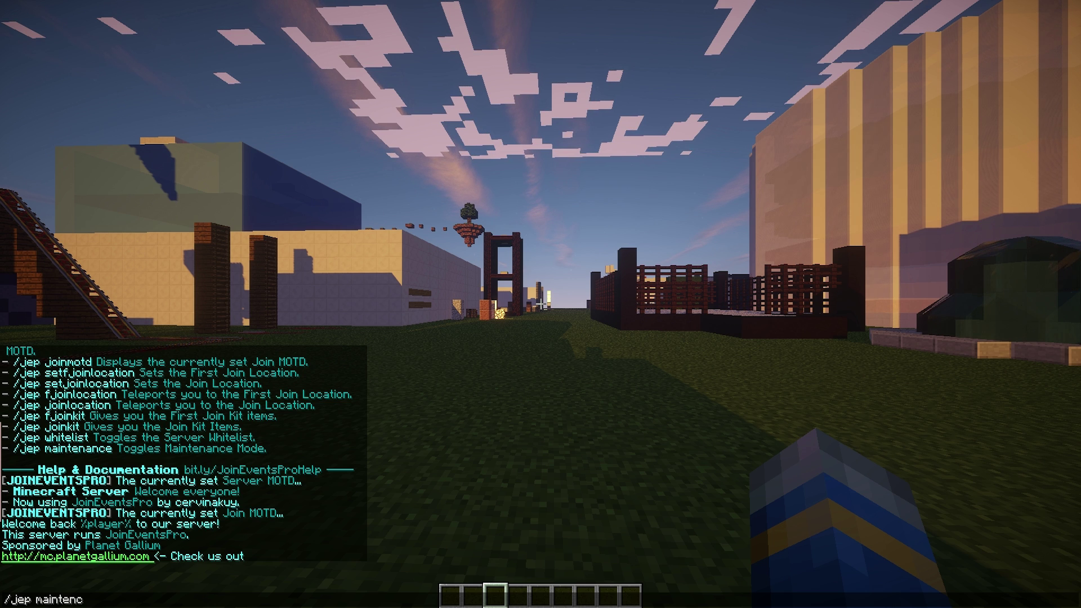
{"action": "type", "text": "nce"}
{"action": "key", "text": "Return"}
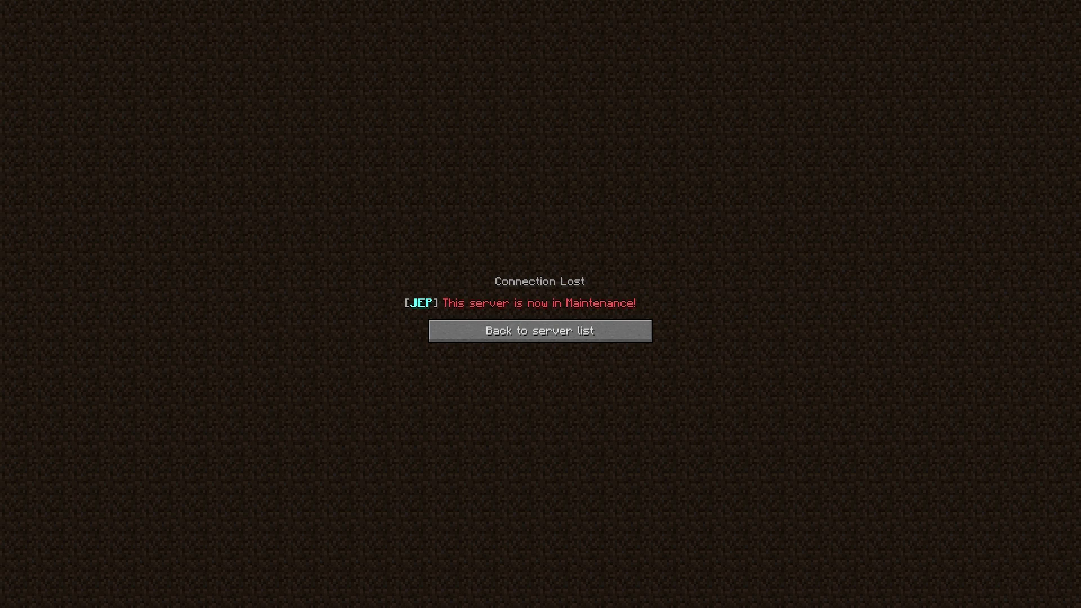
- Return to the server list, refresh it and rejoin the first Minecraft Server entry while it is in maintenance
{"action": "left_click", "coordinate": [540, 331]}
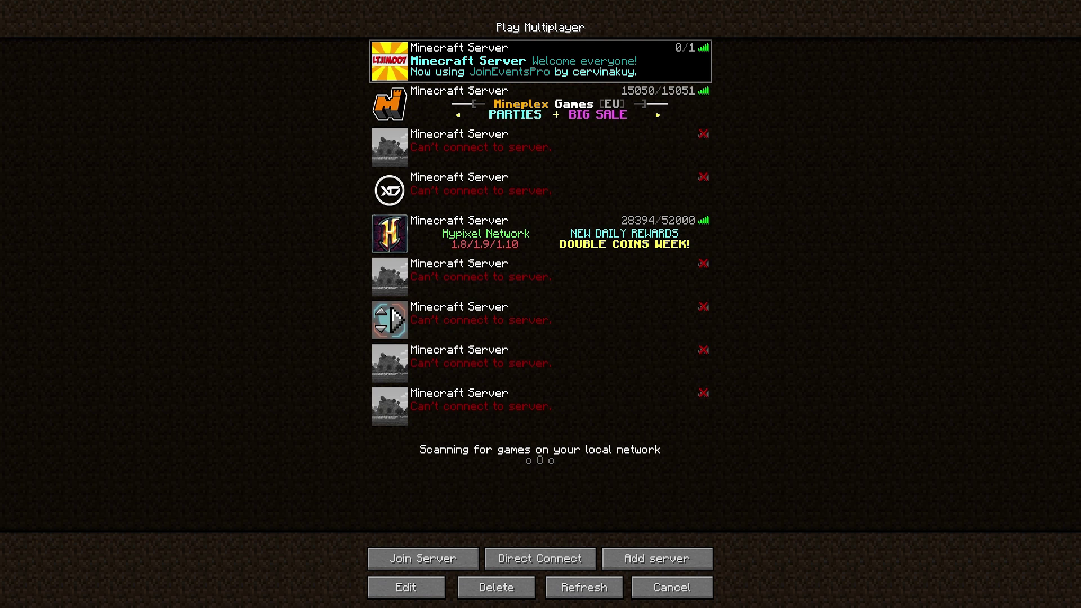
{"action": "left_click", "coordinate": [584, 587]}
{"action": "left_click", "coordinate": [427, 60]}
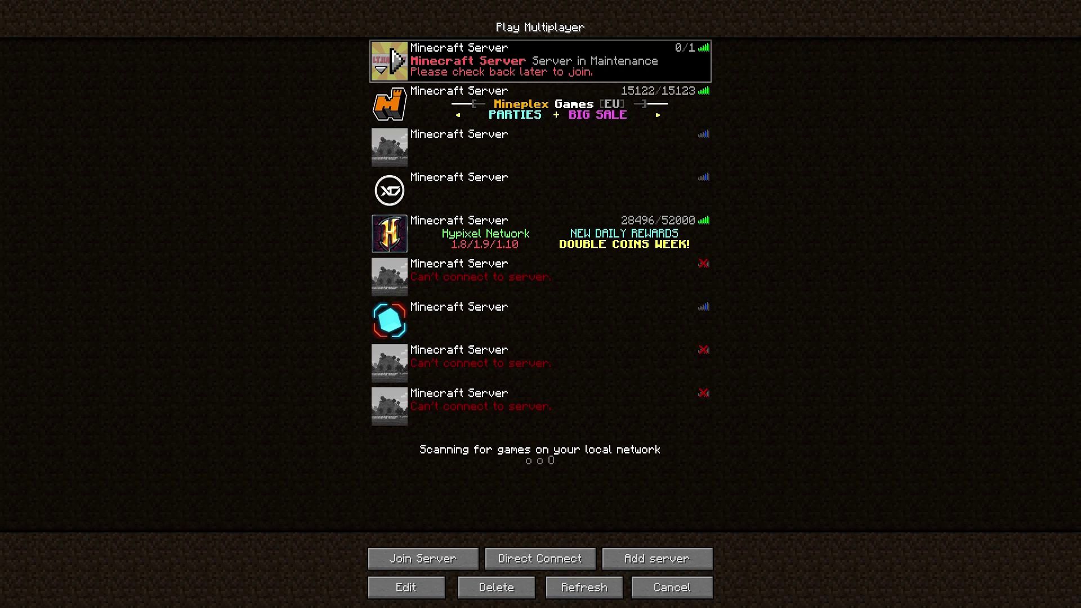
{"action": "left_click", "coordinate": [392, 61]}
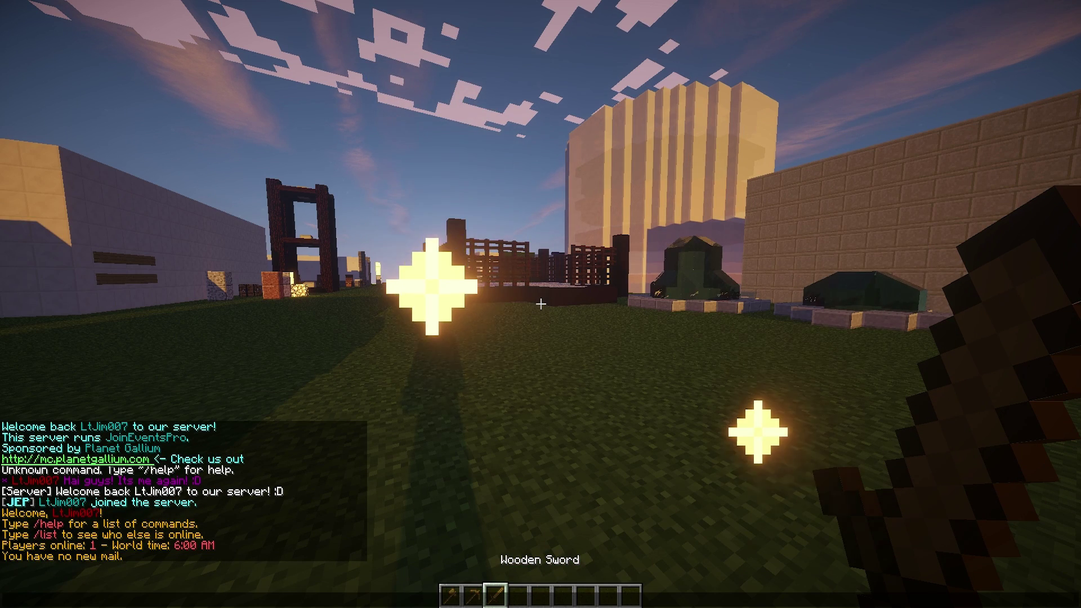
{"action": "key", "text": "w"}
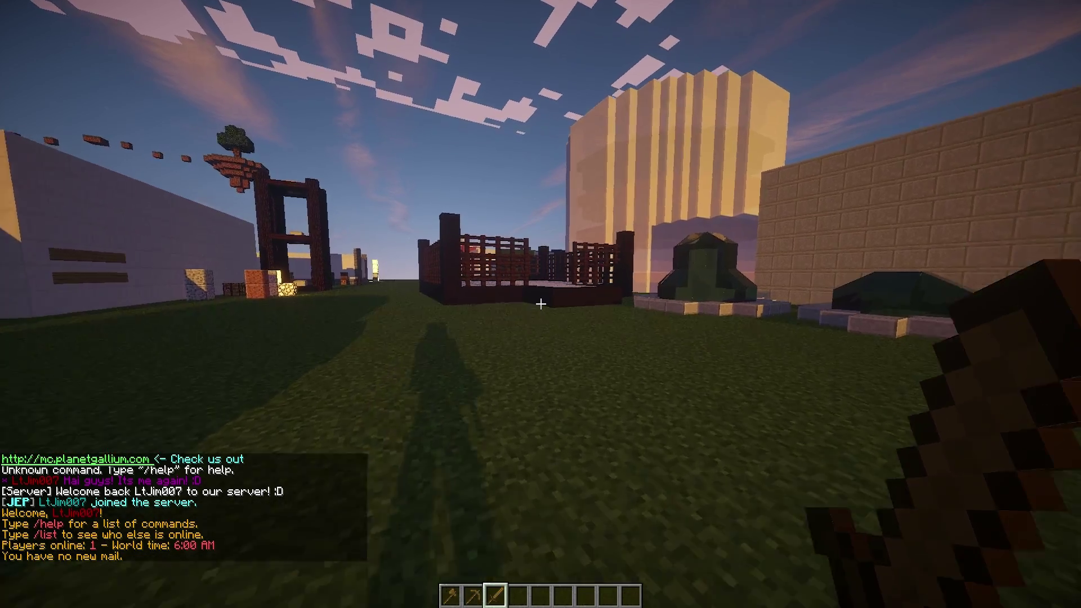
{"action": "key", "text": "w"}
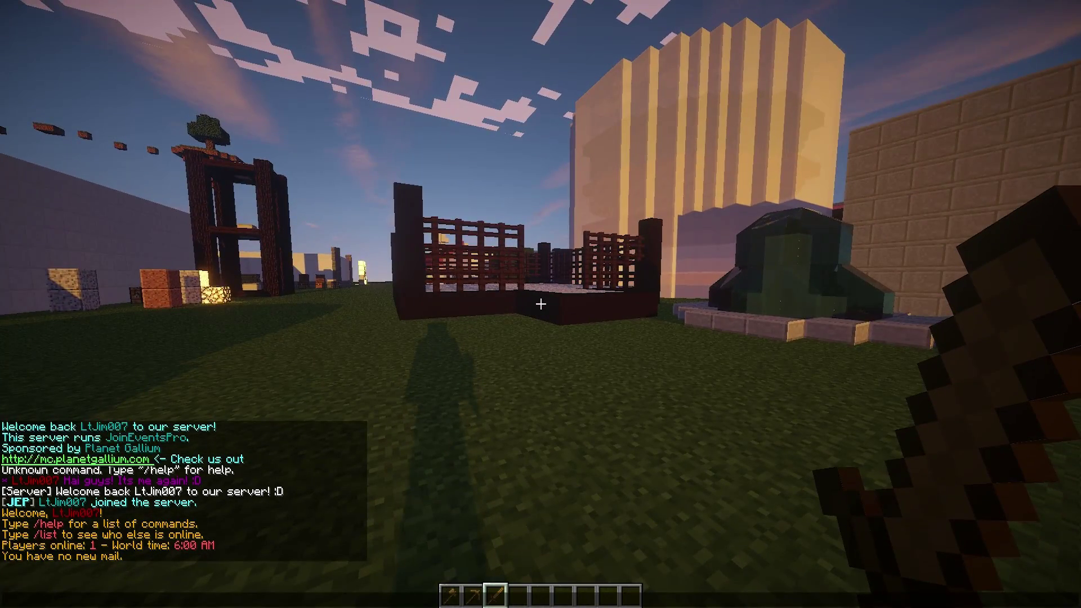
{"action": "key", "text": "w"}
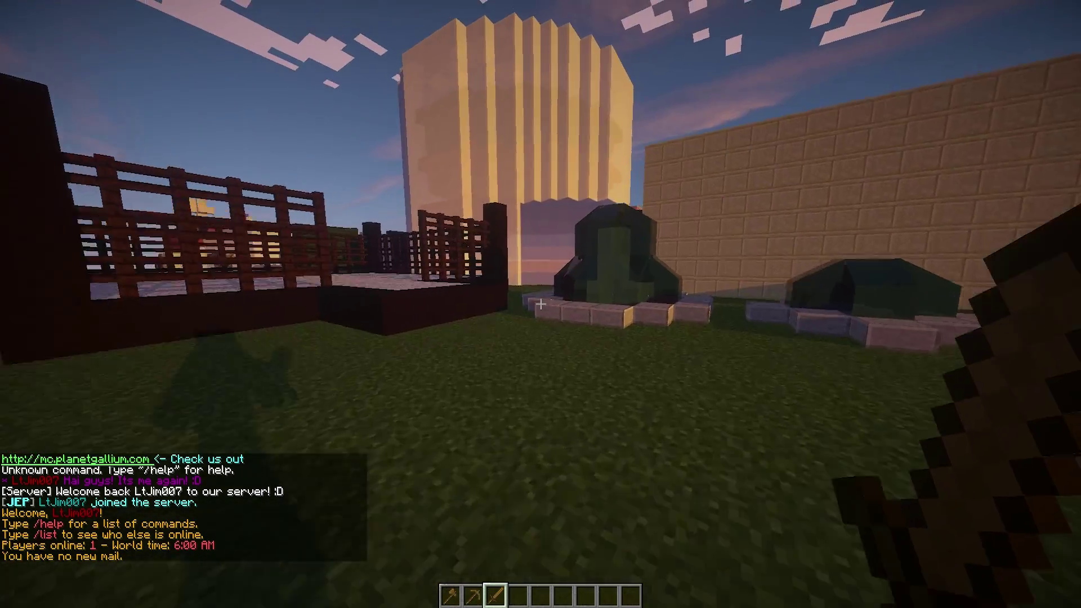
{"action": "key", "text": "w"}
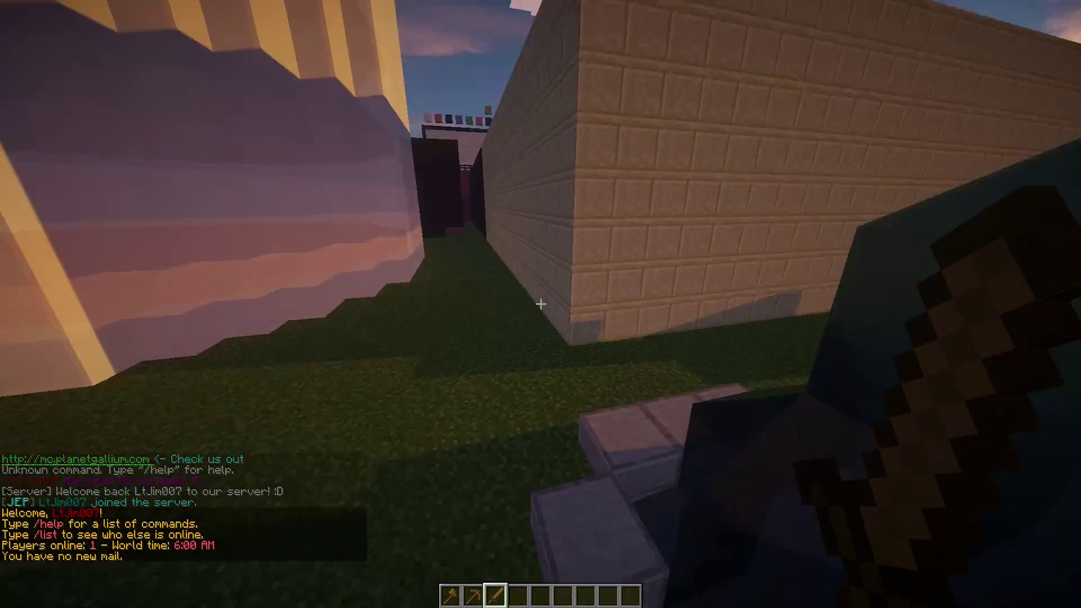
{"action": "key", "text": "w"}
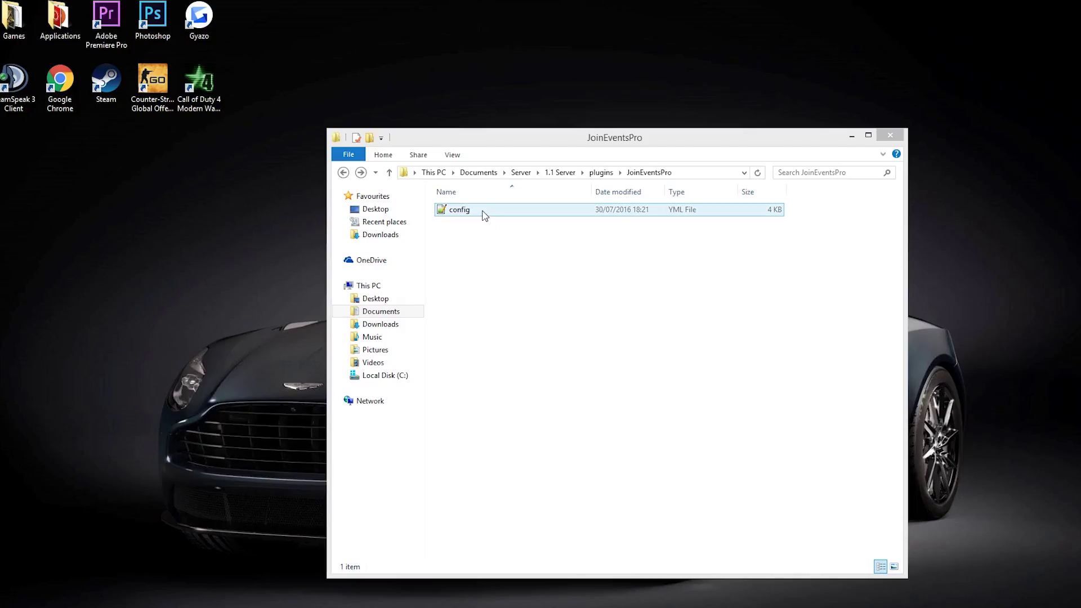
- Open the plugin's config file from the JoinEventsPro folder in Notepad++ and skim through its contents
{"action": "double_click", "coordinate": [484, 213]}
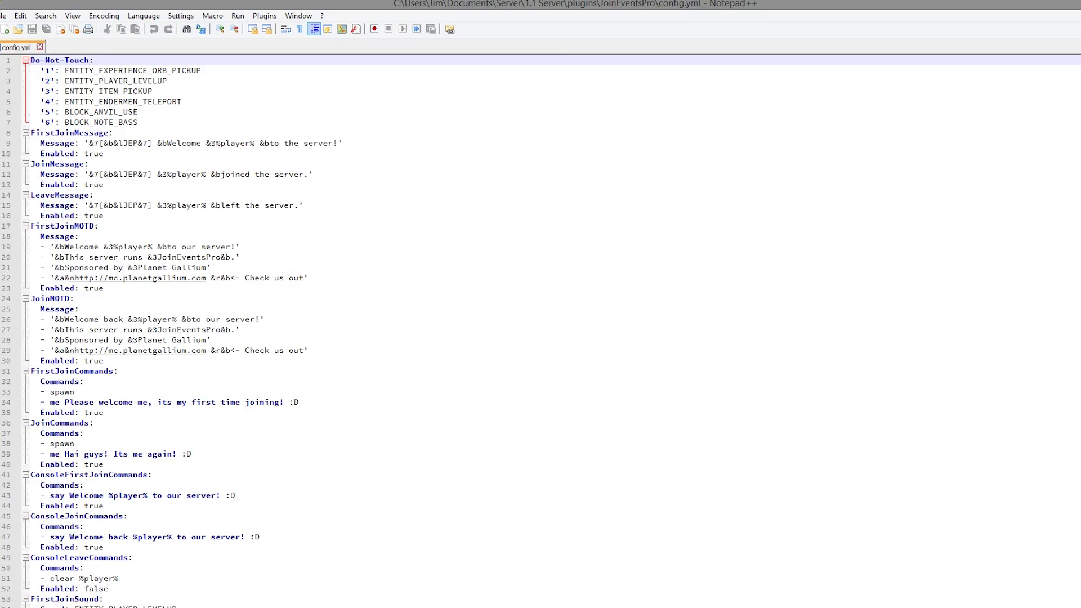
{"action": "scroll", "coordinate": [1076, 439], "scroll_direction": "down", "scroll_amount": 20}
{"action": "scroll", "coordinate": [1075, 478], "scroll_direction": "up", "scroll_amount": 20}
- Examine the Do-Not-Touch block and the FirstJoinMessage, JoinMessage and LeaveMessage sections, including the JEP prefix
{"action": "left_click_drag", "start_coordinate": [204, 133], "coordinate": [31, 60]}
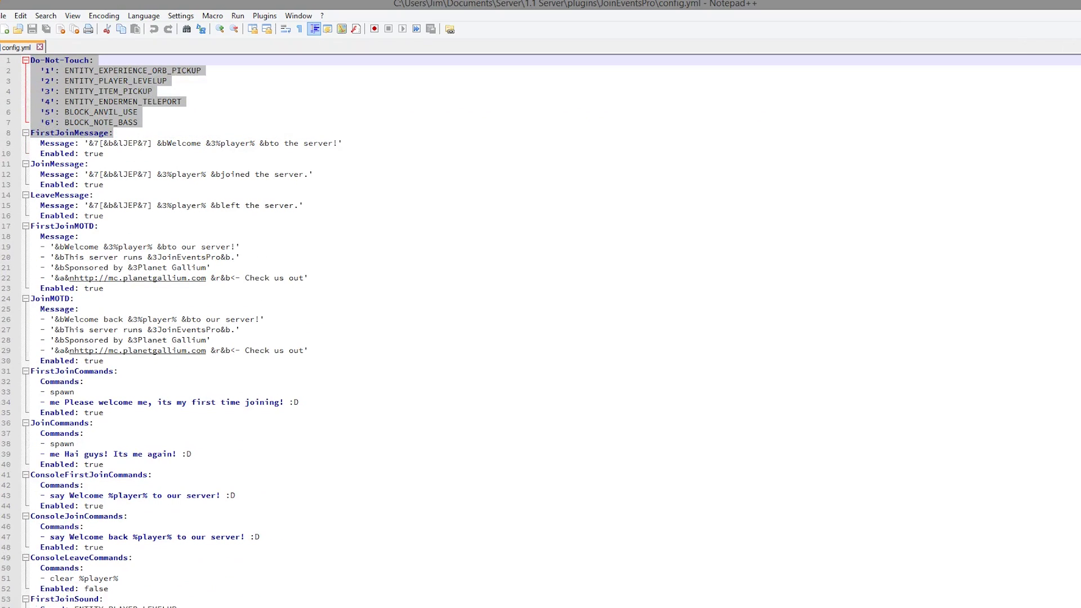
{"action": "left_click", "coordinate": [176, 133]}
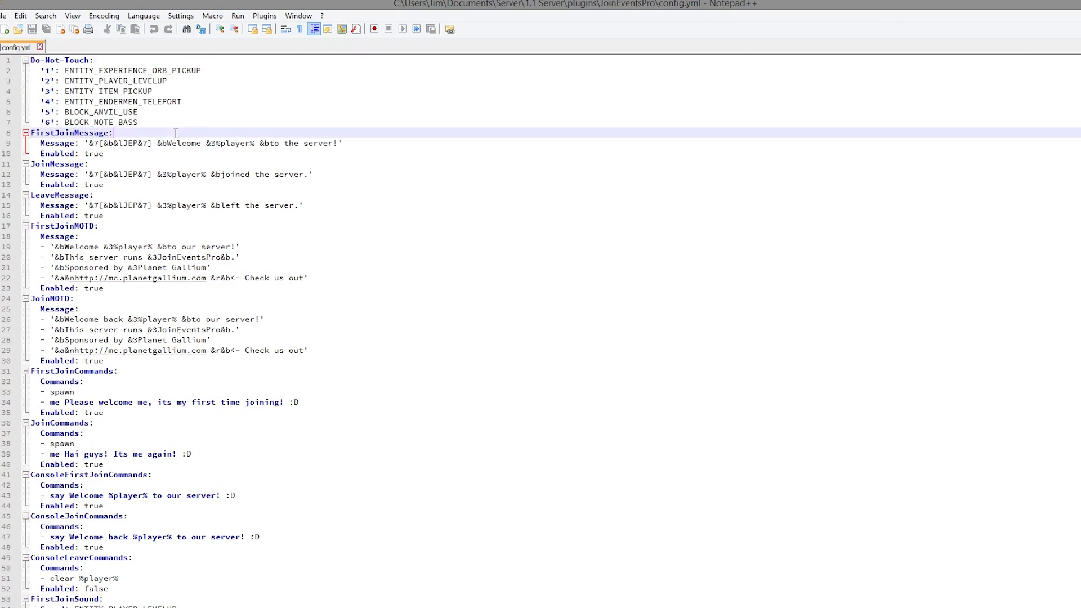
{"action": "left_click_drag", "start_coordinate": [47, 60], "coordinate": [108, 76]}
{"action": "left_click", "coordinate": [215, 180]}
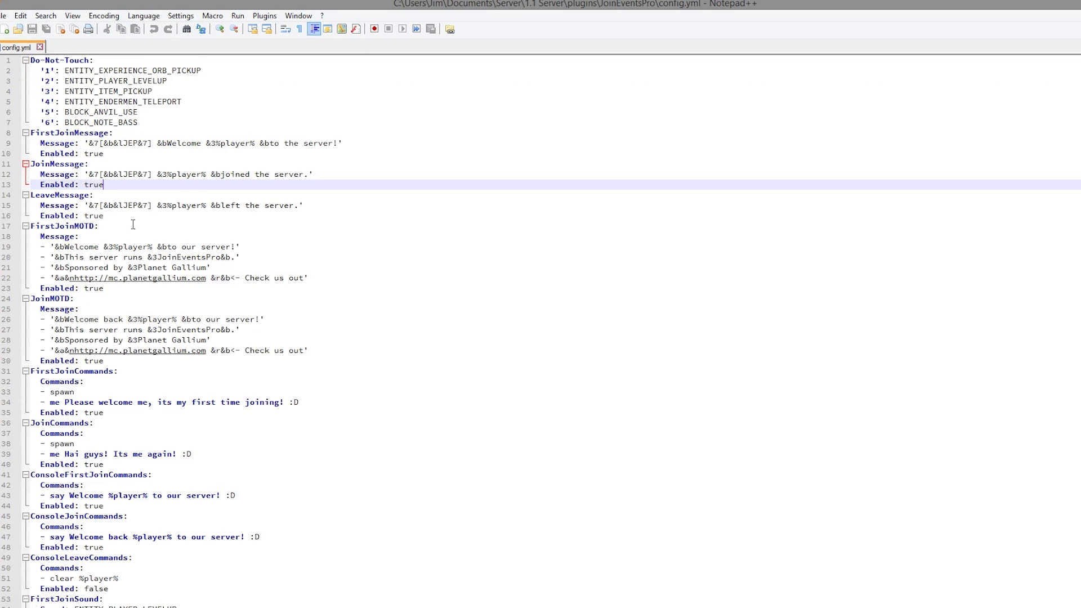
{"action": "left_click_drag", "start_coordinate": [152, 205], "coordinate": [2, 133]}
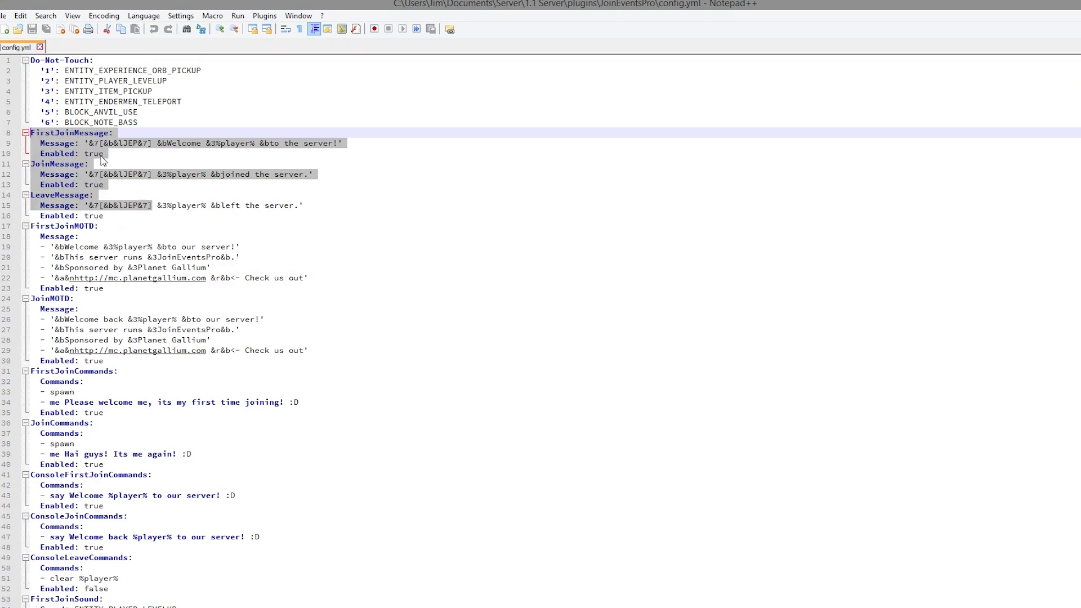
{"action": "left_click", "coordinate": [206, 206]}
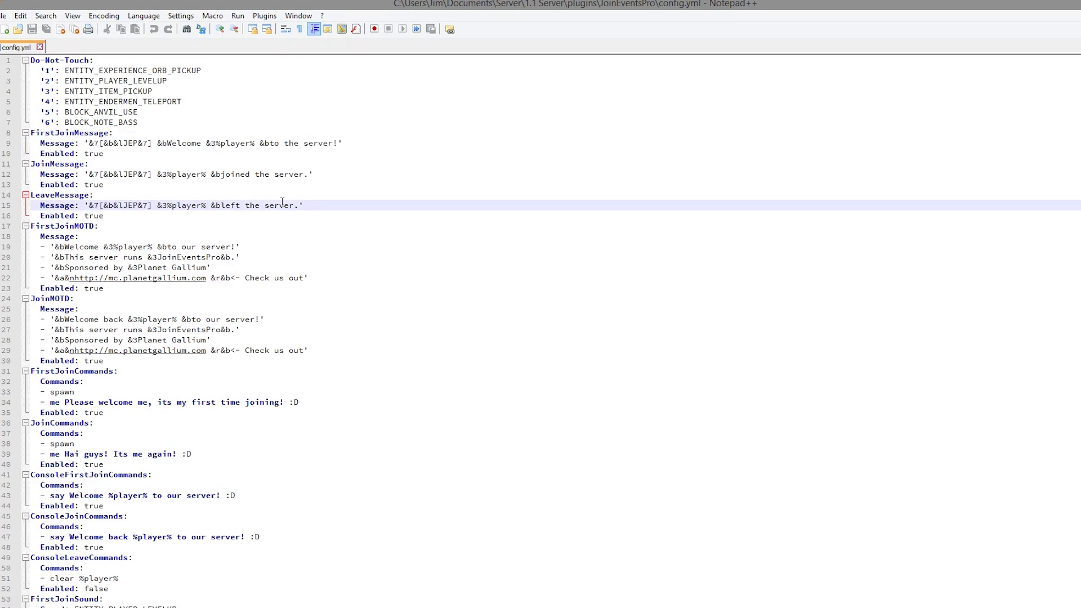
{"action": "left_click_drag", "start_coordinate": [138, 206], "coordinate": [124, 206]}
- Examine the JoinMOTD message lines with their website link and the FirstJoinCommands section
{"action": "scroll", "coordinate": [238, 221], "scroll_direction": "down", "scroll_amount": 2}
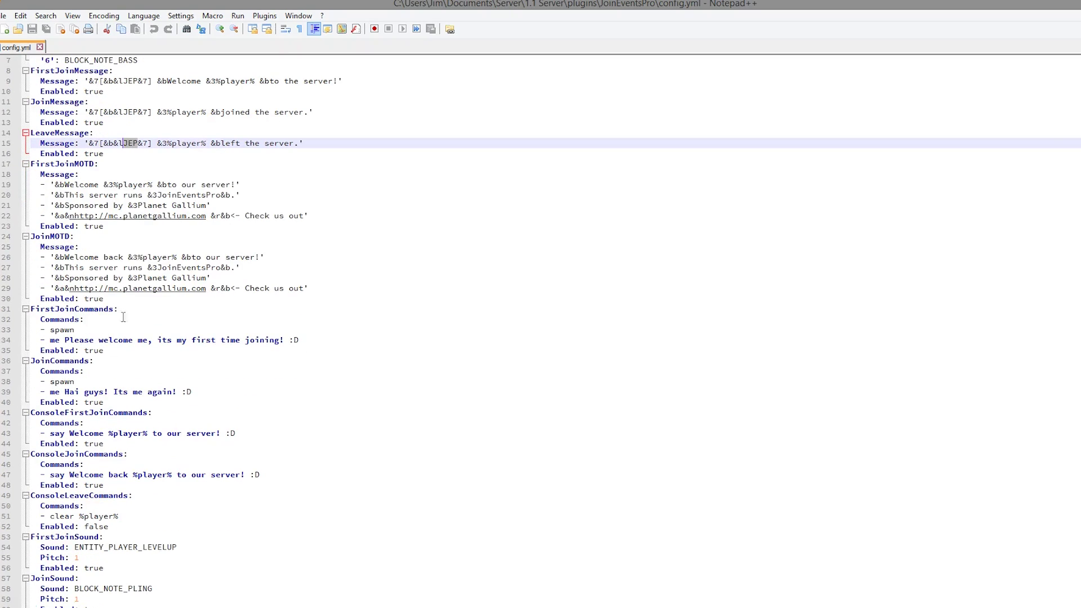
{"action": "left_click_drag", "start_coordinate": [177, 278], "coordinate": [25, 225]}
{"action": "left_click_drag", "start_coordinate": [265, 289], "coordinate": [64, 288]}
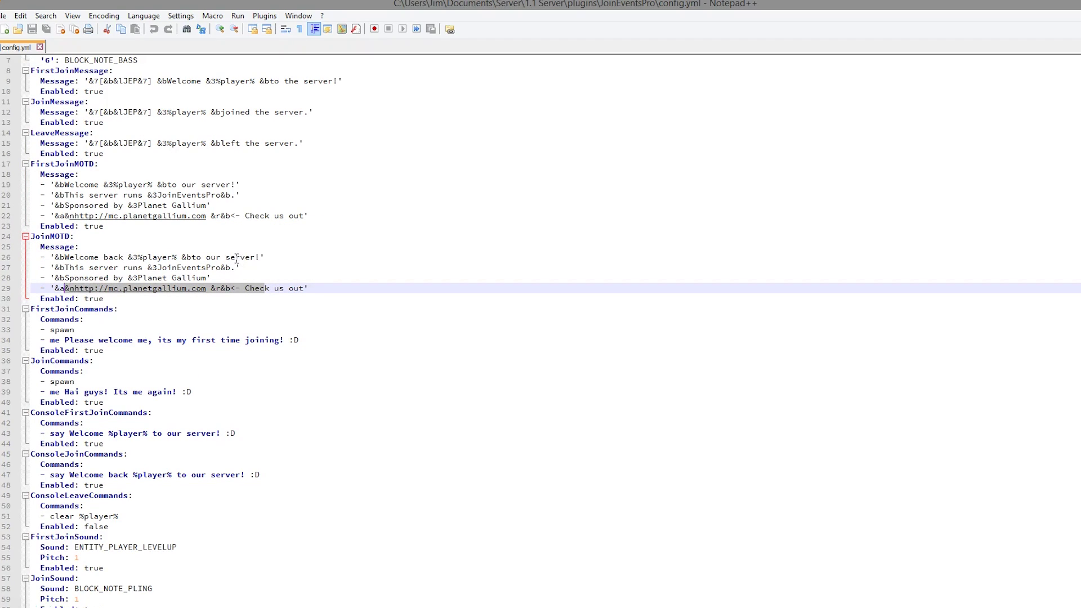
{"action": "scroll", "coordinate": [162, 305], "scroll_direction": "down", "scroll_amount": 2}
{"action": "scroll", "coordinate": [162, 305], "scroll_direction": "down", "scroll_amount": 1}
{"action": "left_click_drag", "start_coordinate": [102, 236], "coordinate": [29, 215]}
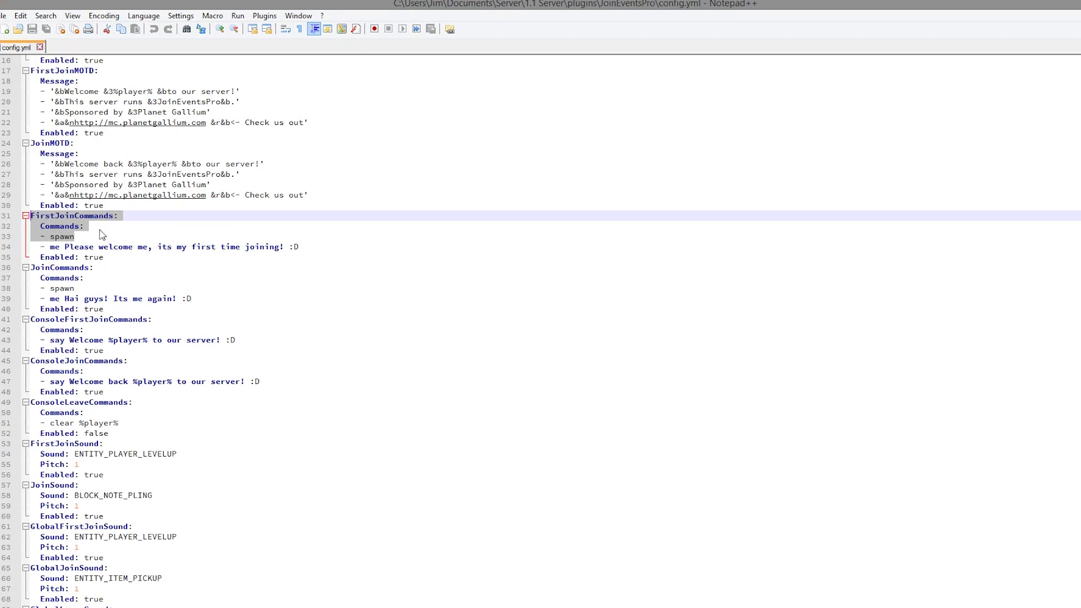
{"action": "left_click_drag", "start_coordinate": [106, 256], "coordinate": [29, 215]}
- Examine the JoinCommands section and its spawn and me command entries
{"action": "scroll", "coordinate": [119, 290], "scroll_direction": "down", "scroll_amount": 2}
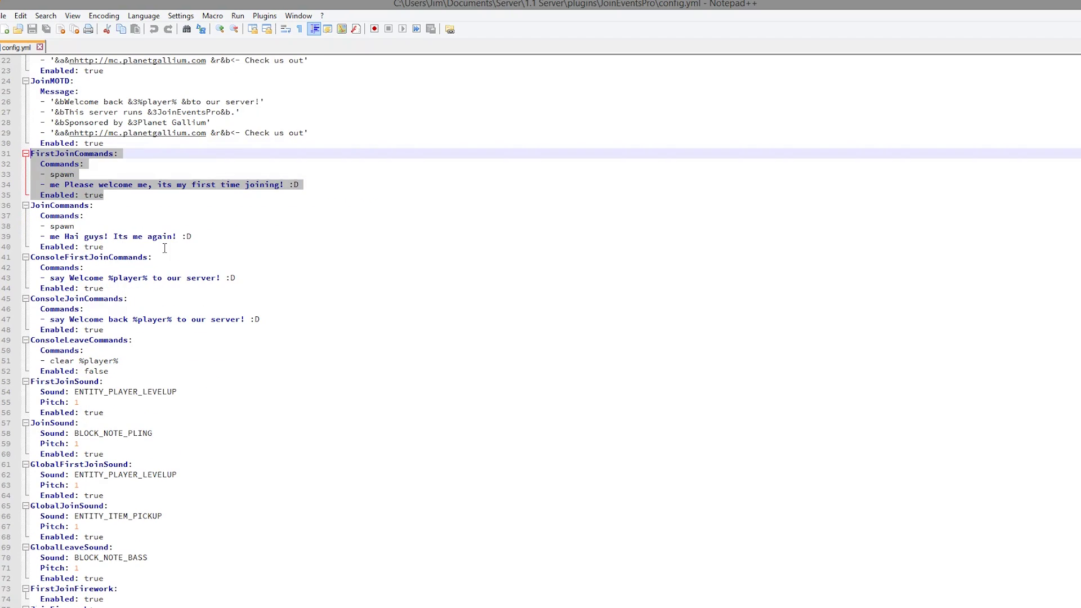
{"action": "left_click_drag", "start_coordinate": [164, 248], "coordinate": [31, 206]}
{"action": "left_click", "coordinate": [52, 236]}
{"action": "left_click", "coordinate": [51, 227]}
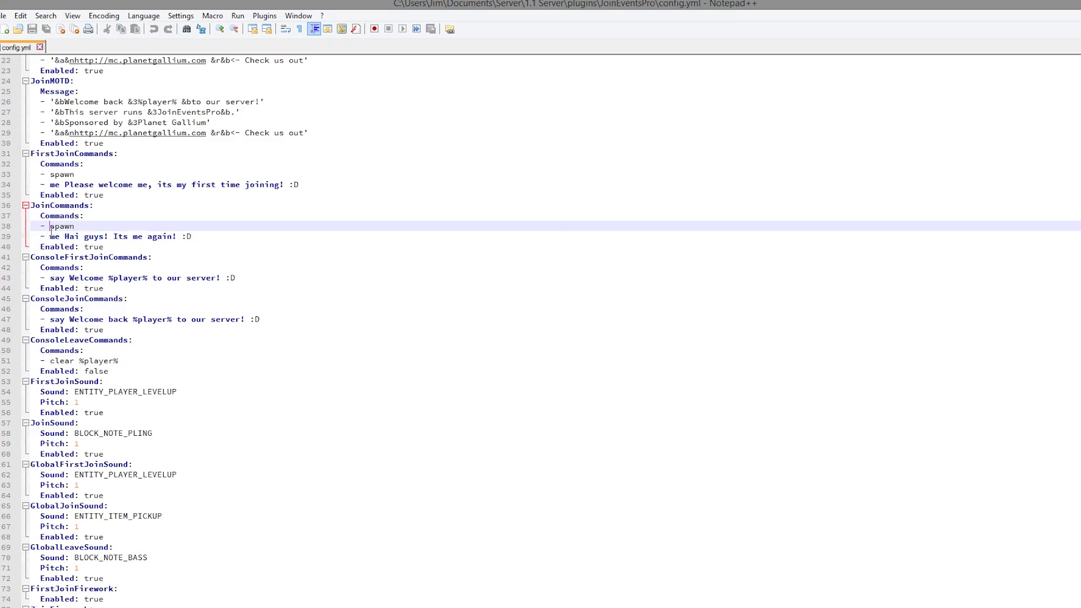
{"action": "double_click", "coordinate": [51, 227]}
- Examine the ConsoleFirstJoinCommands, ConsoleJoinCommands and ConsoleLeaveCommands sections, including the clear command and its Enabled setting
{"action": "left_click_drag", "start_coordinate": [202, 238], "coordinate": [138, 248]}
{"action": "scroll", "coordinate": [130, 268], "scroll_direction": "down", "scroll_amount": 1}
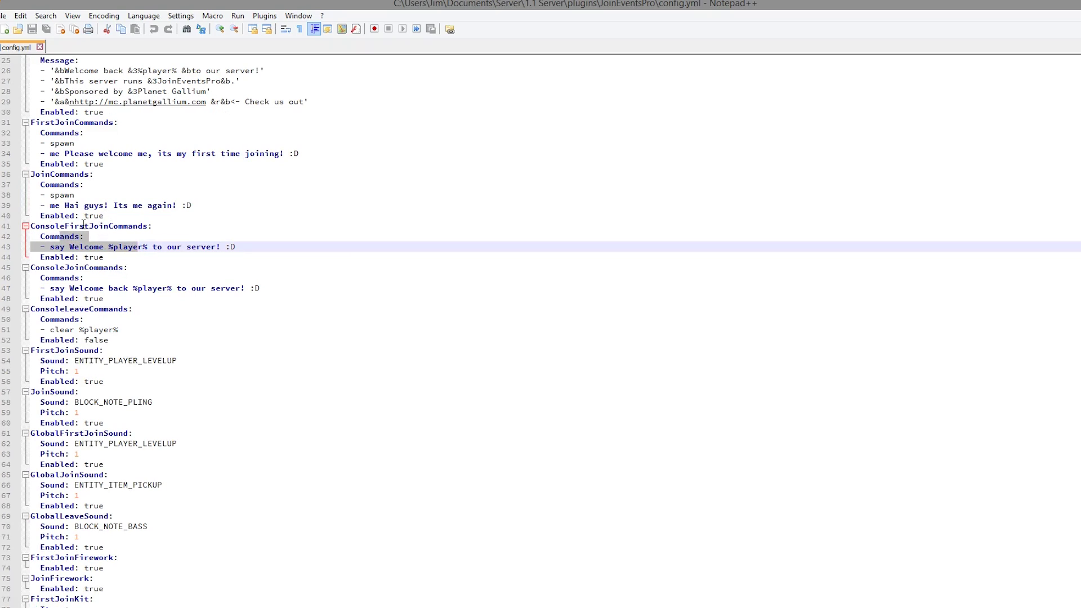
{"action": "left_click_drag", "start_coordinate": [60, 277], "coordinate": [79, 268]}
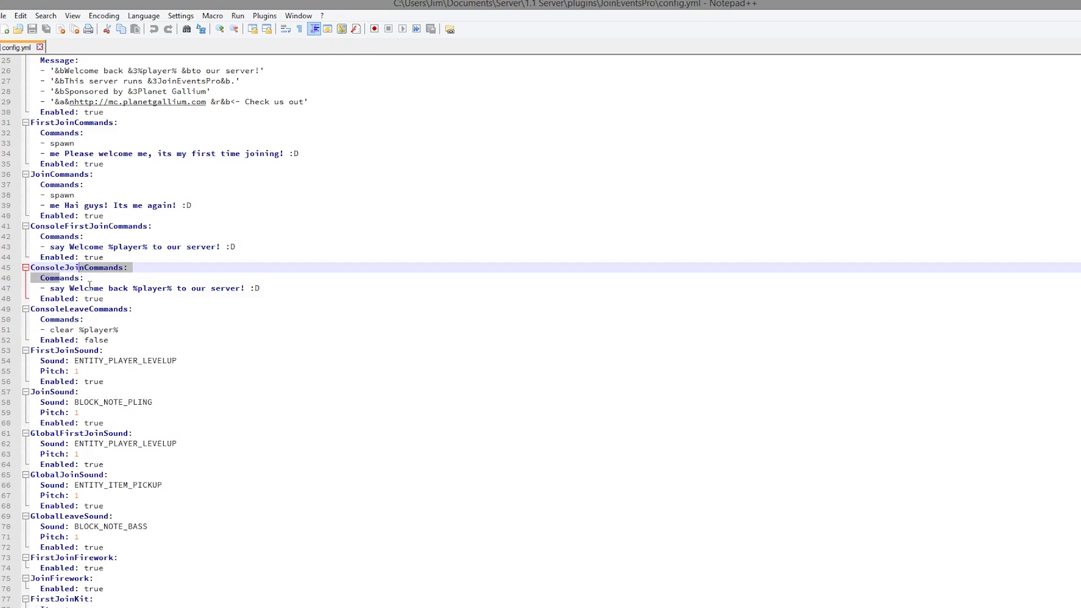
{"action": "scroll", "coordinate": [108, 288], "scroll_direction": "down", "scroll_amount": 1}
{"action": "left_click_drag", "start_coordinate": [136, 298], "coordinate": [31, 288]}
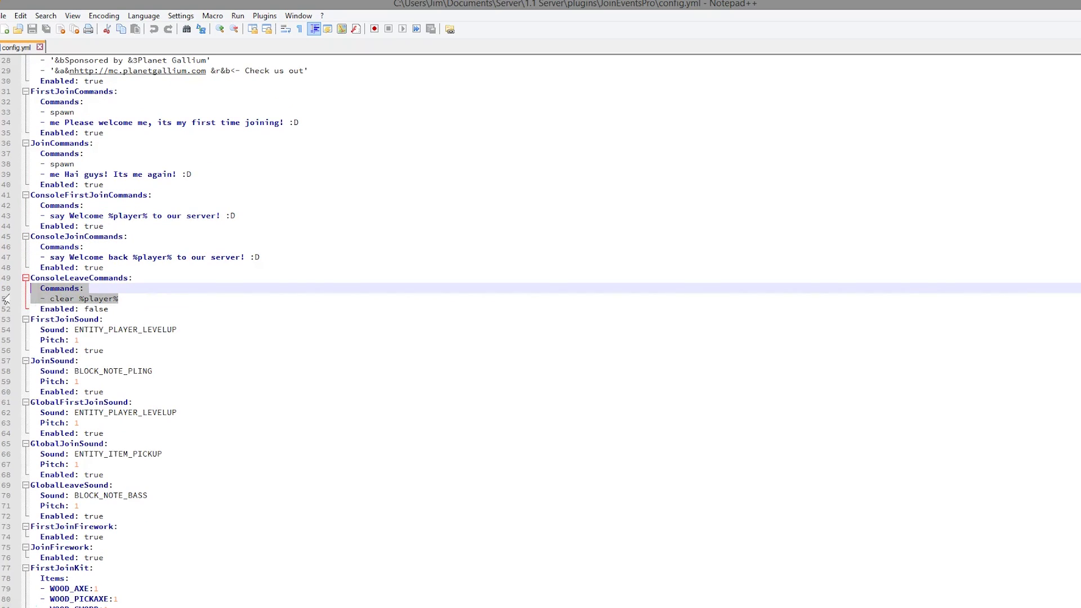
{"action": "left_click", "coordinate": [78, 297]}
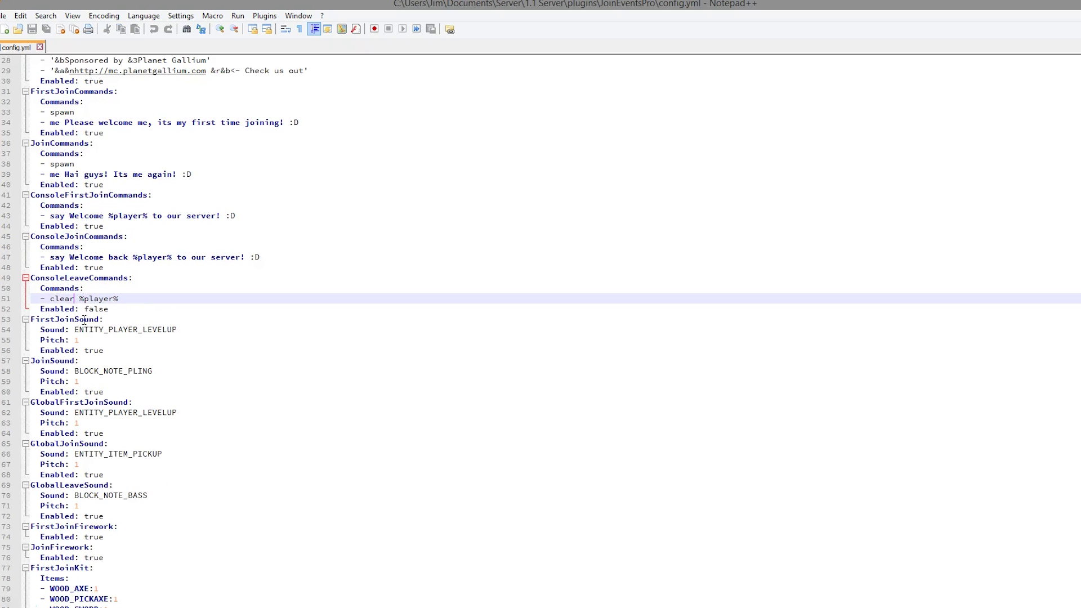
{"action": "scroll", "coordinate": [100, 297], "scroll_direction": "down", "scroll_amount": 1}
{"action": "left_click_drag", "start_coordinate": [116, 281], "coordinate": [84, 280]}
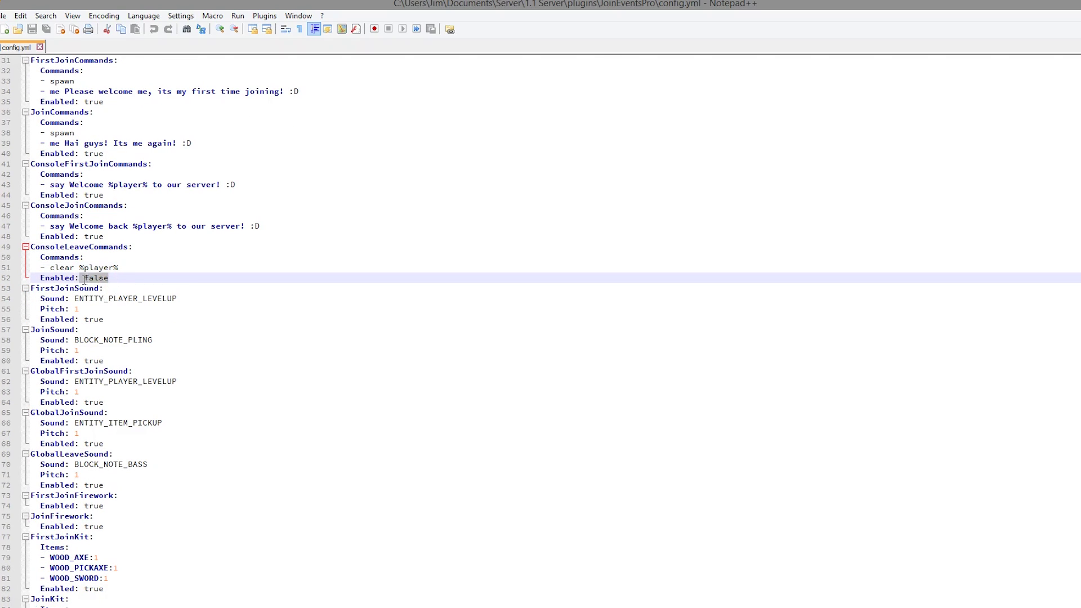
- Examine the join and leave sound sections with their pitch values, and the FirstJoinFirework and JoinFirework sections
{"action": "scroll", "coordinate": [119, 284], "scroll_direction": "down", "scroll_amount": 3}
{"action": "left_click_drag", "start_coordinate": [147, 371], "coordinate": [28, 194]}
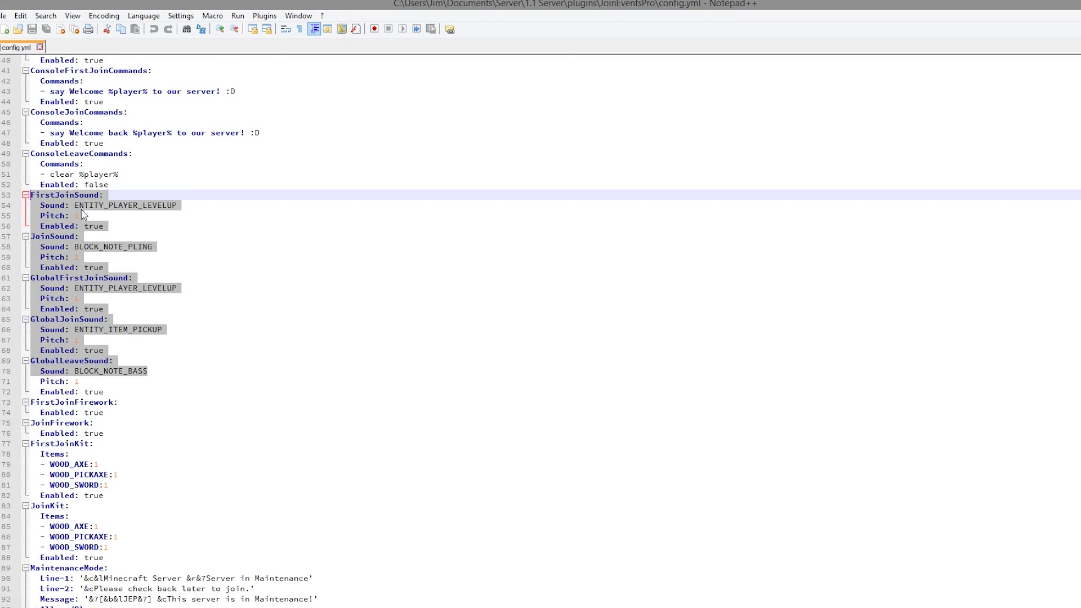
{"action": "left_click", "coordinate": [110, 258]}
{"action": "double_click", "coordinate": [79, 257]}
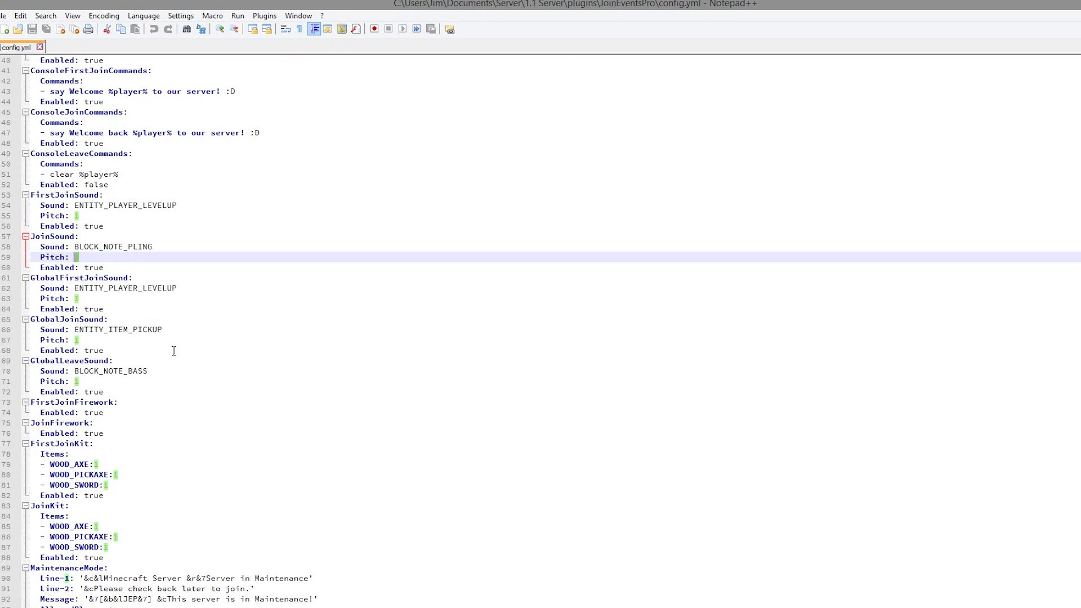
{"action": "scroll", "coordinate": [175, 381], "scroll_direction": "down", "scroll_amount": 1}
{"action": "left_click_drag", "start_coordinate": [118, 394], "coordinate": [29, 372]}
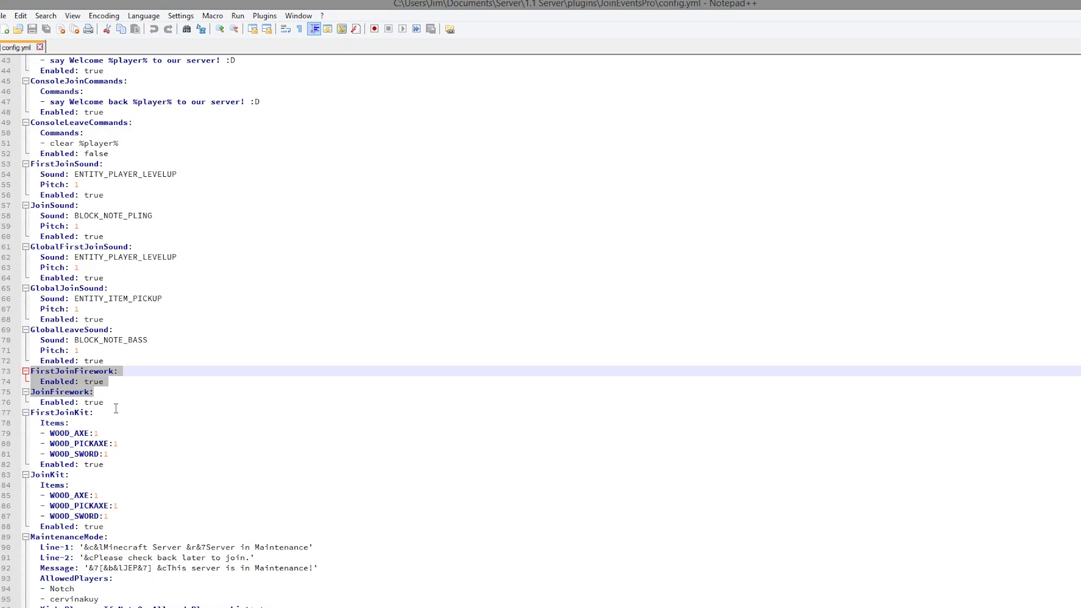
- Add the item DIAMOND_HELMET:1 below WOOD_SWORD in the FirstJoinKit items and save config.yml
{"action": "left_click", "coordinate": [129, 455]}
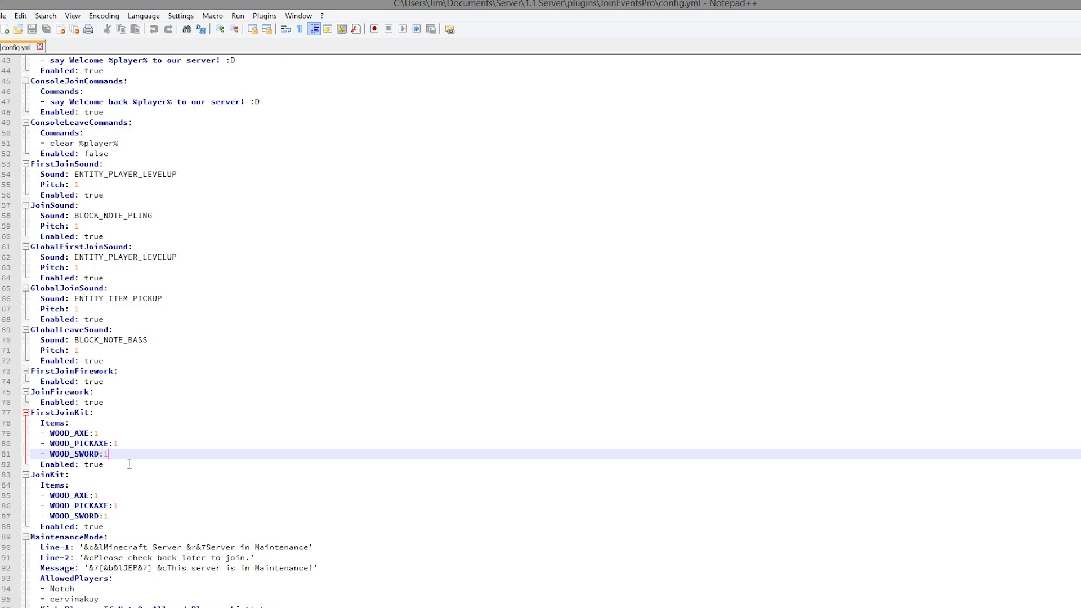
{"action": "key", "text": "Return"}
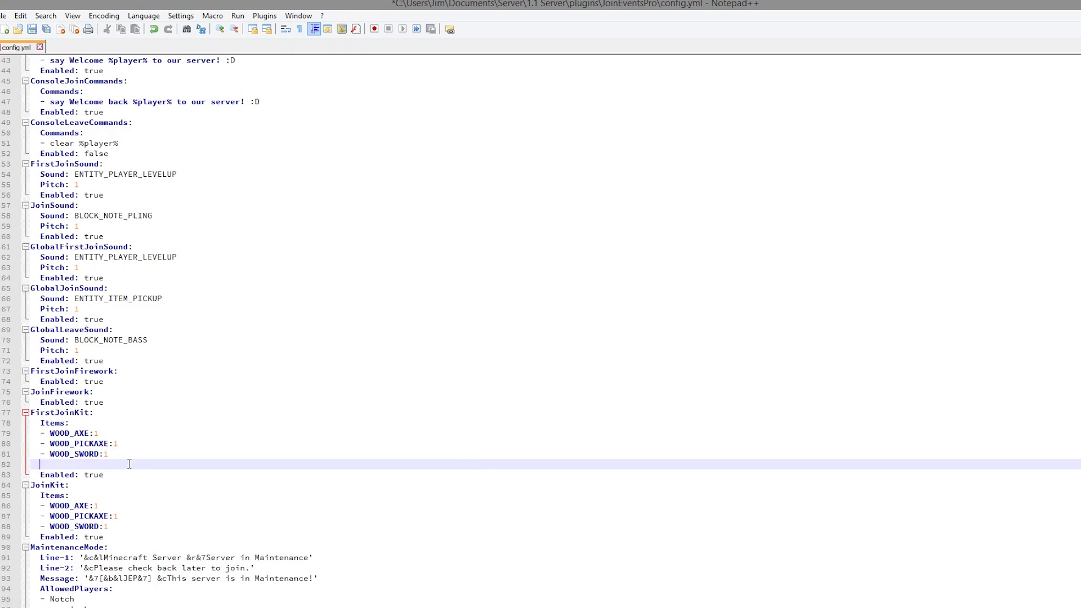
{"action": "type", "text": "- DIAMOND_HELKMET:1"}
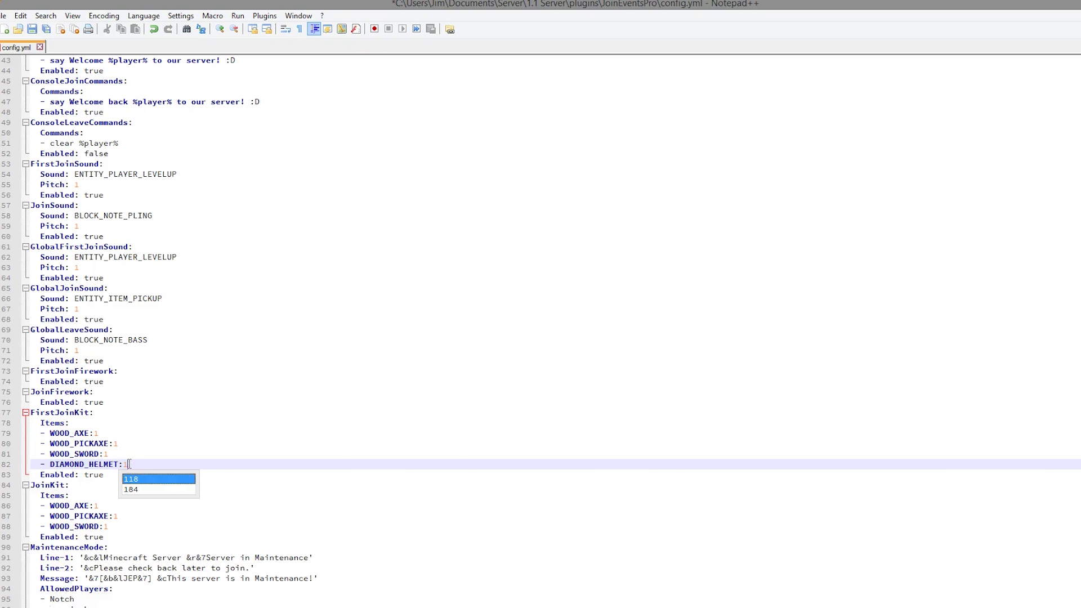
{"action": "key", "text": "ctrl+s"}
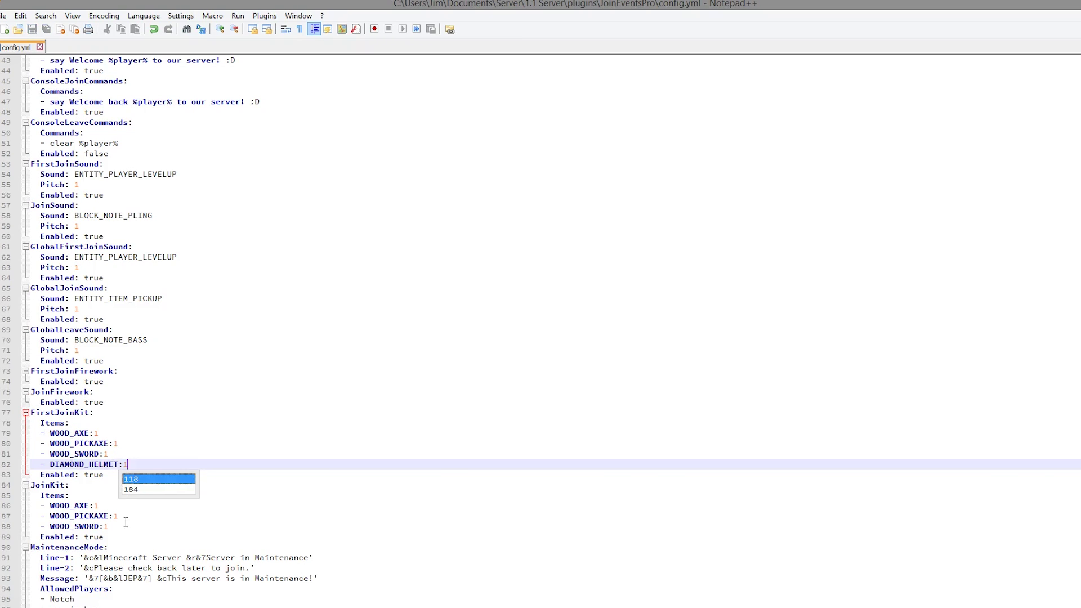
- Examine the JoinKit section and the MaintenanceMode text lines, message and AllowedPlayers list
{"action": "left_click_drag", "start_coordinate": [110, 537], "coordinate": [3, 476]}
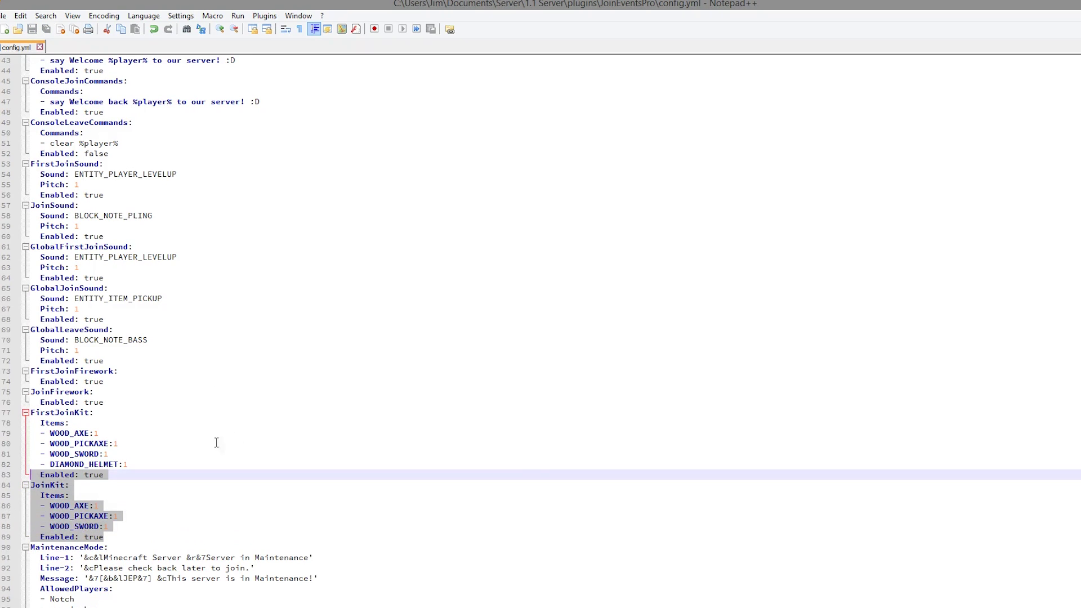
{"action": "scroll", "coordinate": [177, 513], "scroll_direction": "down", "scroll_amount": 3}
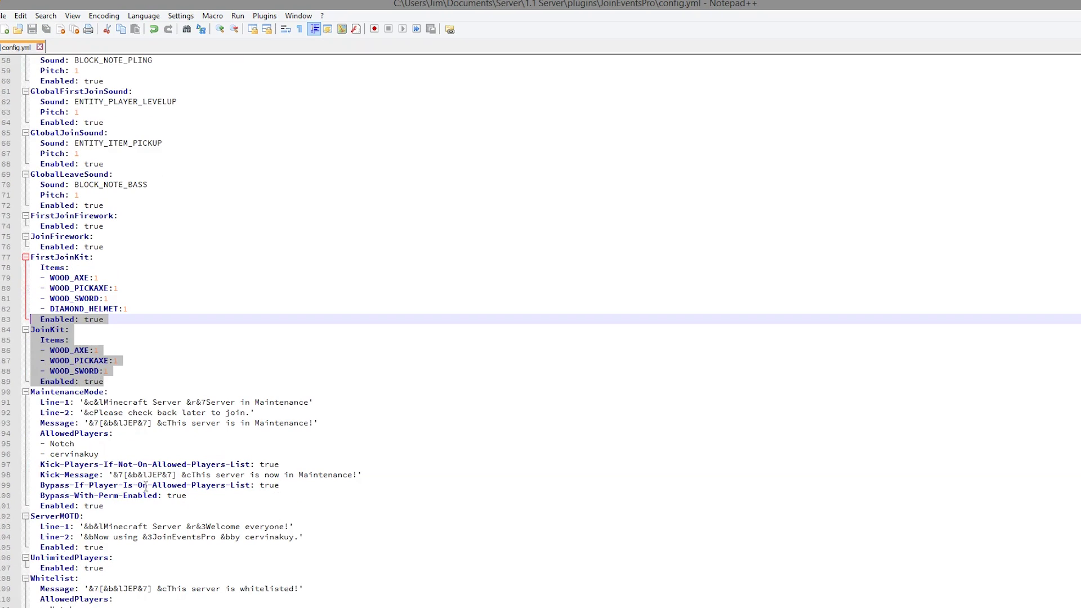
{"action": "left_click_drag", "start_coordinate": [40, 402], "coordinate": [339, 428]}
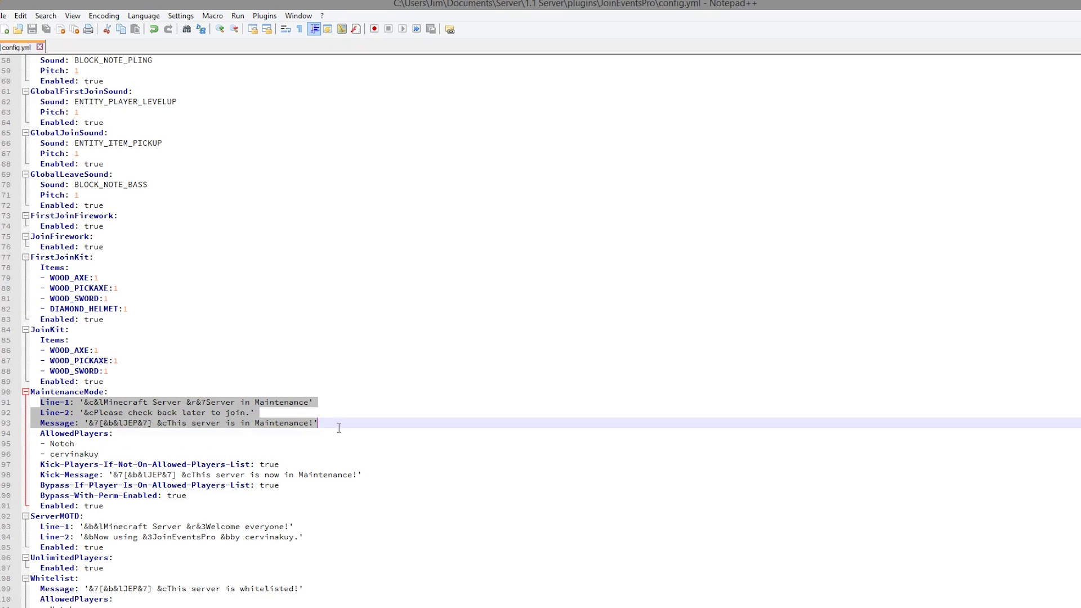
{"action": "left_click_drag", "start_coordinate": [132, 450], "coordinate": [22, 445]}
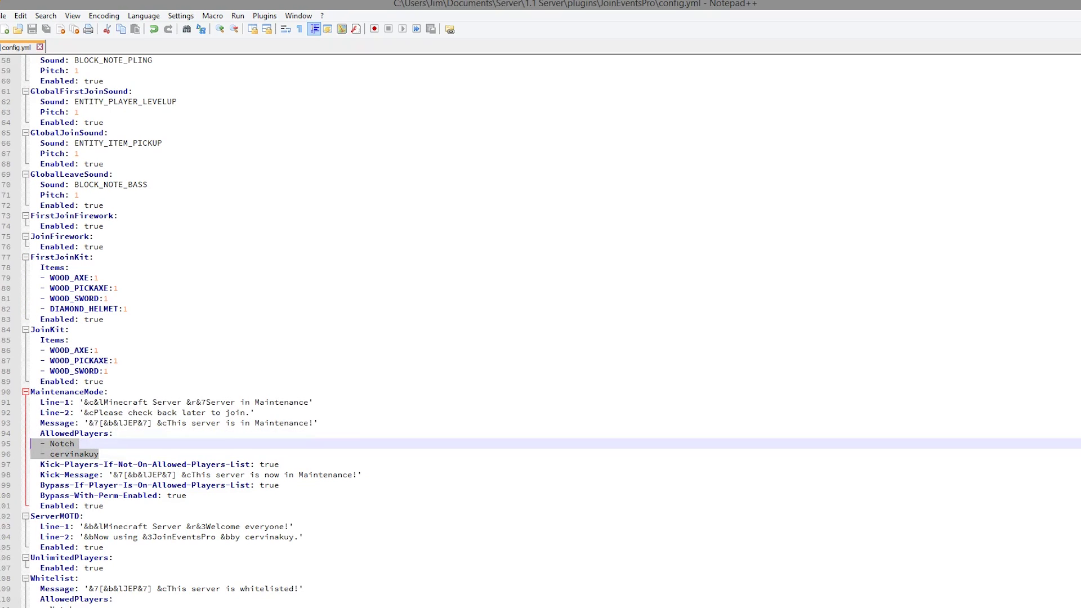
{"action": "left_click_drag", "start_coordinate": [100, 454], "coordinate": [30, 443]}
{"action": "left_click_drag", "start_coordinate": [100, 454], "coordinate": [2, 433]}
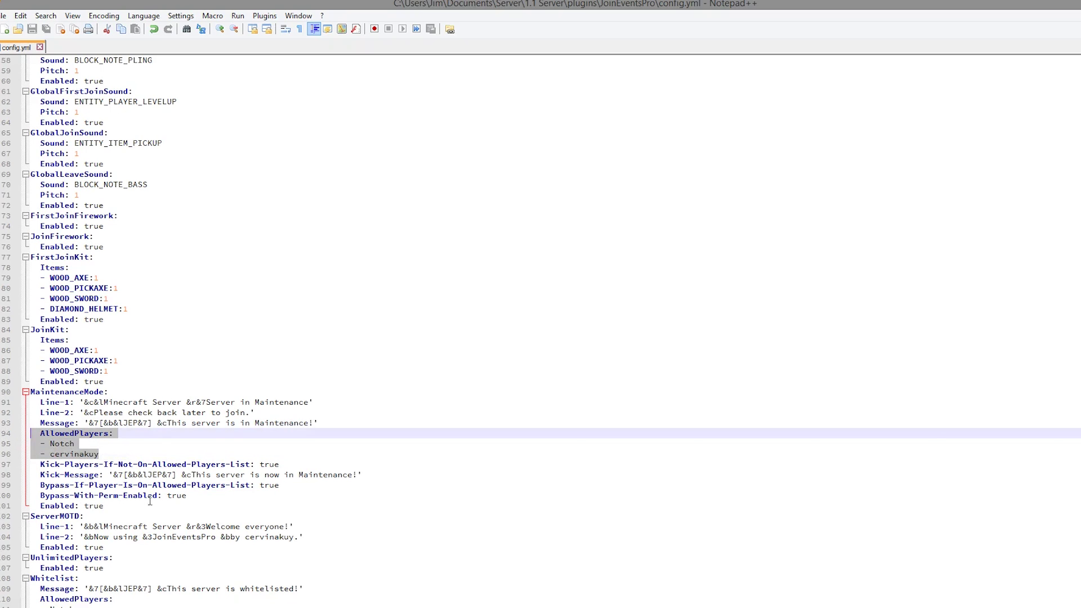
- Examine the MaintenanceMode kick settings, kick message, bypass options and Enabled setting
{"action": "scroll", "coordinate": [150, 498], "scroll_direction": "down", "scroll_amount": 4}
{"action": "left_click", "coordinate": [124, 371]}
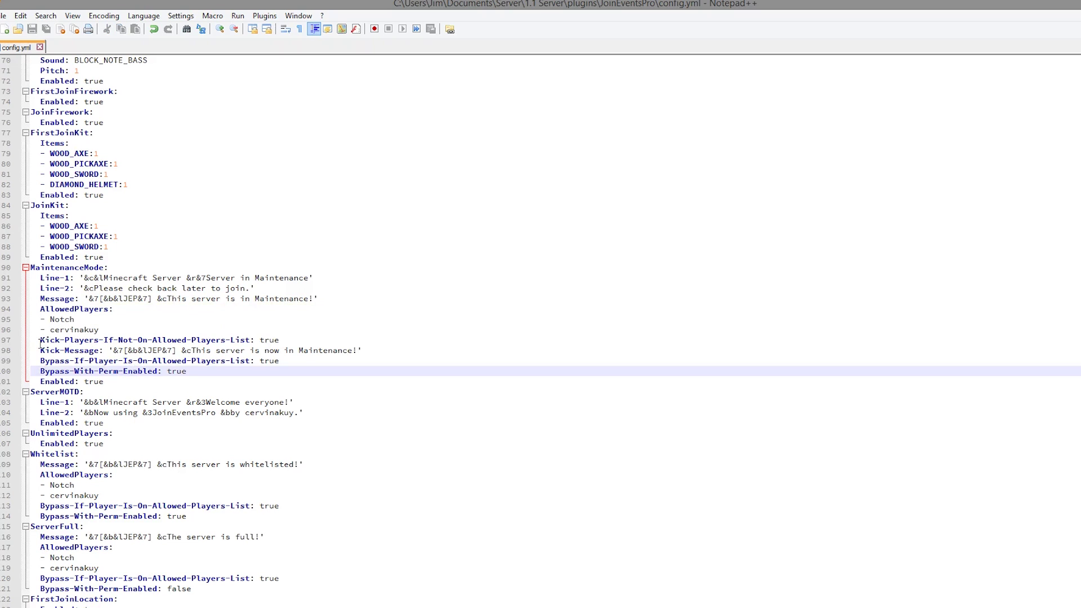
{"action": "left_click_drag", "start_coordinate": [40, 340], "coordinate": [107, 381]}
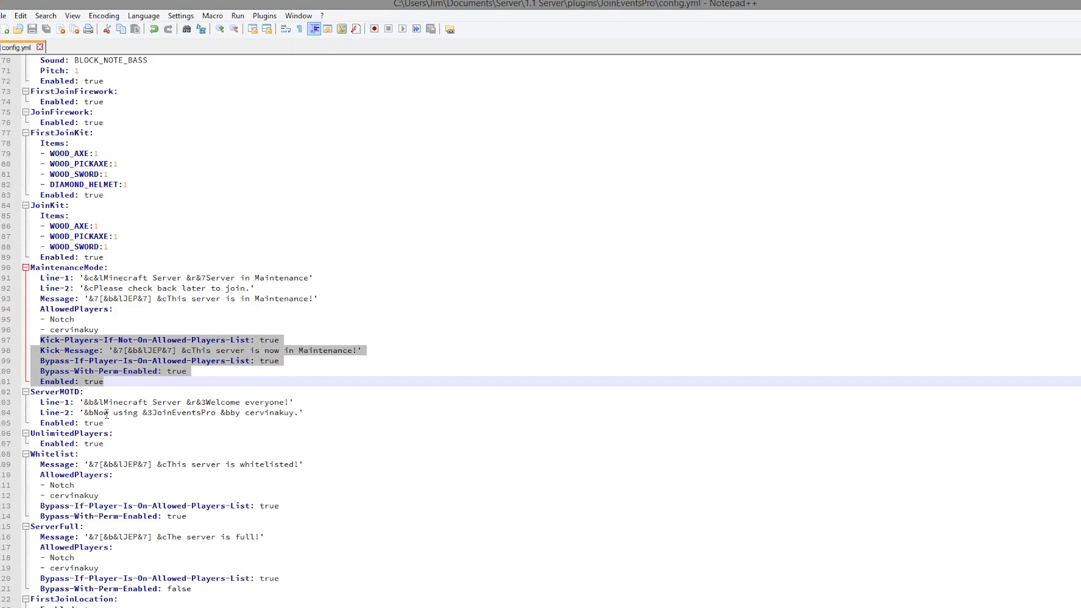
- Examine the two ServerMOTD lines and the UnlimitedPlayers section
{"action": "left_click", "coordinate": [84, 412]}
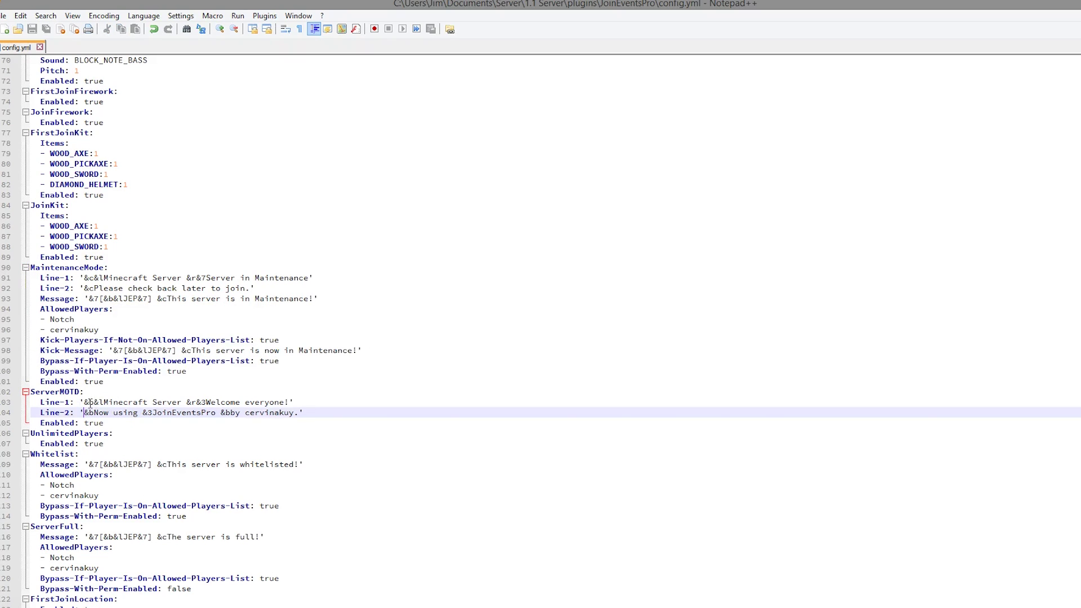
{"action": "left_click_drag", "start_coordinate": [304, 412], "coordinate": [10, 410]}
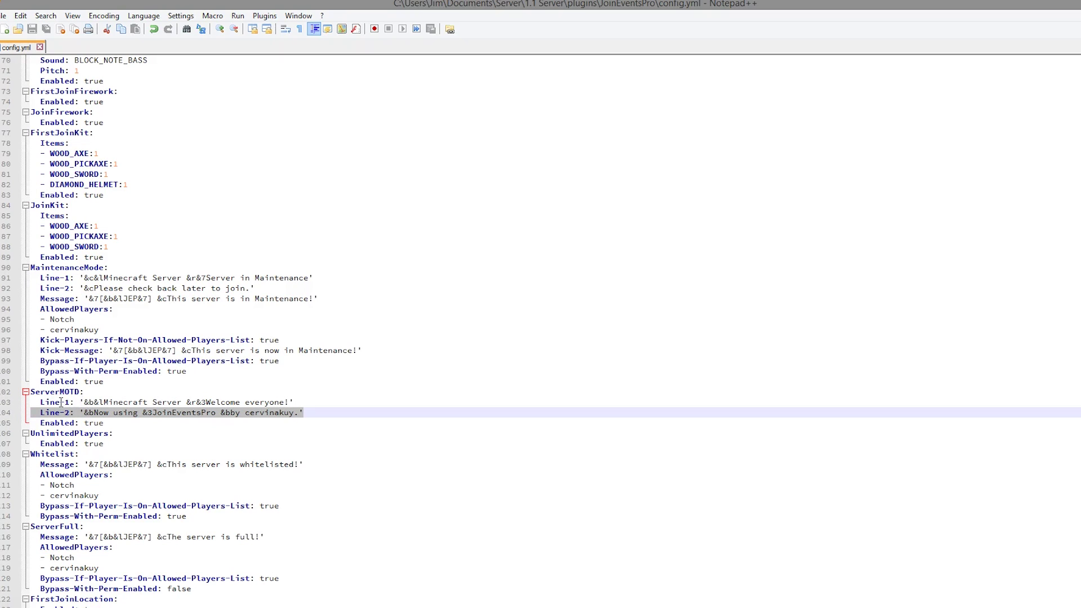
{"action": "scroll", "coordinate": [104, 423], "scroll_direction": "down", "scroll_amount": 1}
{"action": "left_click_drag", "start_coordinate": [12, 412], "coordinate": [6, 394]}
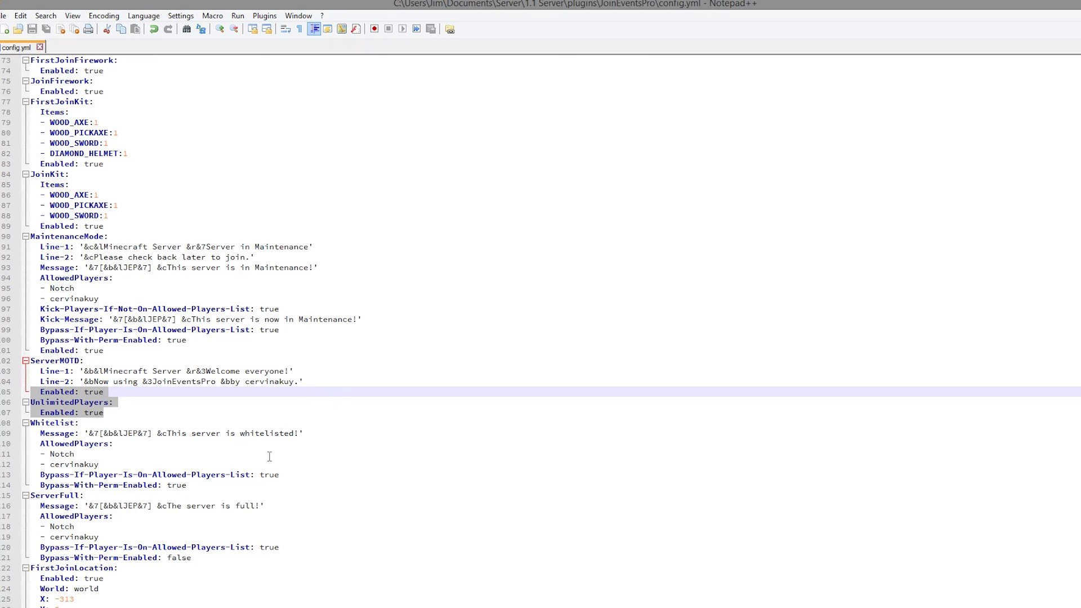
- Examine the Whitelist, ServerFull, FirstJoinLocation and JoinLocation sections, and return towards the beginning of the file
{"action": "scroll", "coordinate": [269, 456], "scroll_direction": "down", "scroll_amount": 2}
{"action": "left_click_drag", "start_coordinate": [138, 402], "coordinate": [23, 363]}
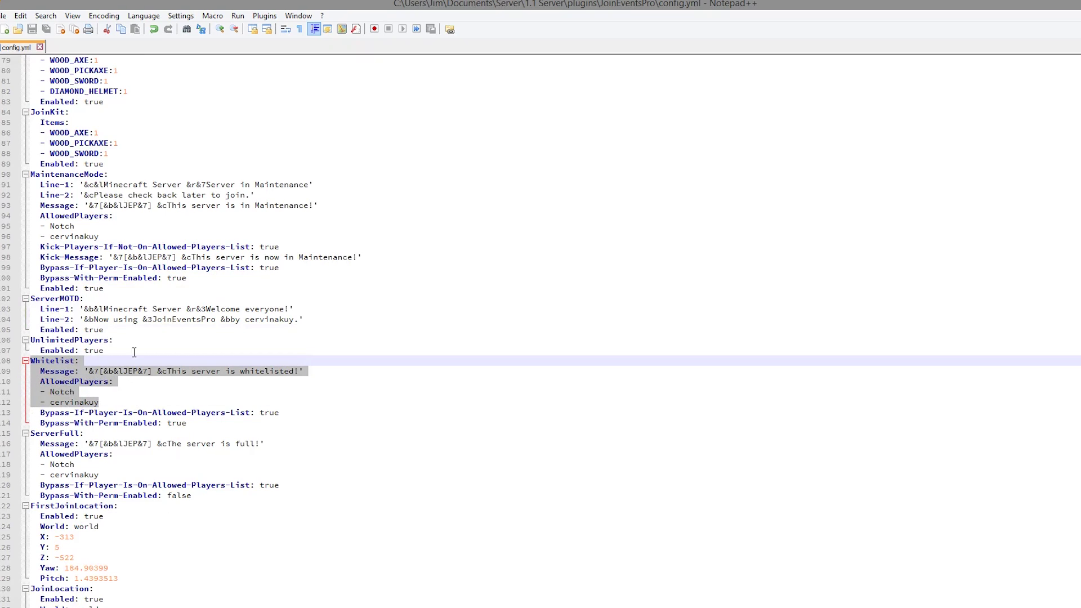
{"action": "scroll", "coordinate": [134, 352], "scroll_direction": "down", "scroll_amount": 1}
{"action": "scroll", "coordinate": [135, 454], "scroll_direction": "down", "scroll_amount": 1}
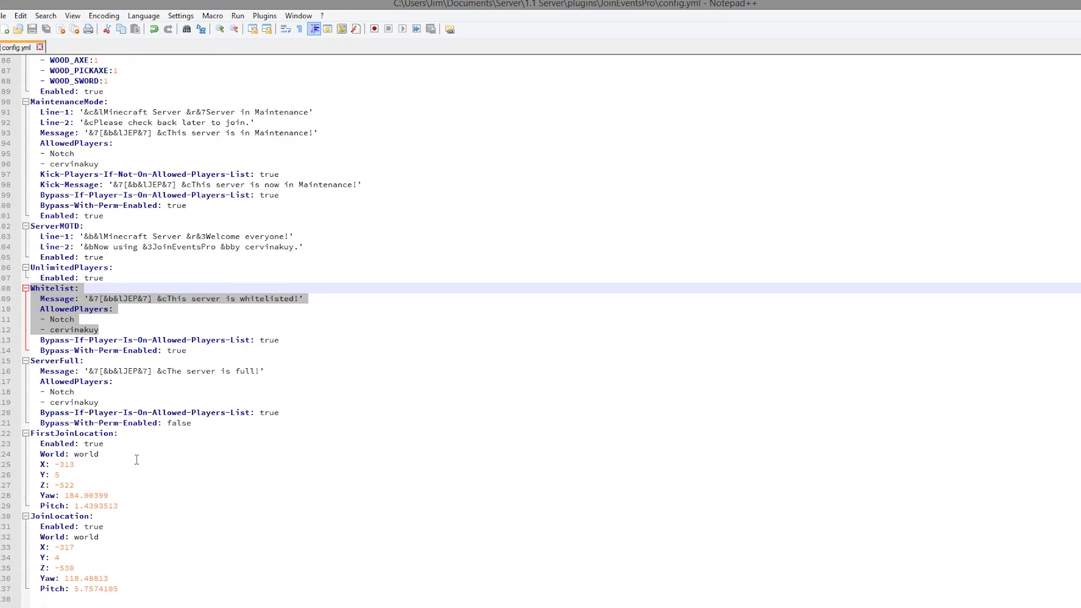
{"action": "left_click_drag", "start_coordinate": [119, 588], "coordinate": [26, 392]}
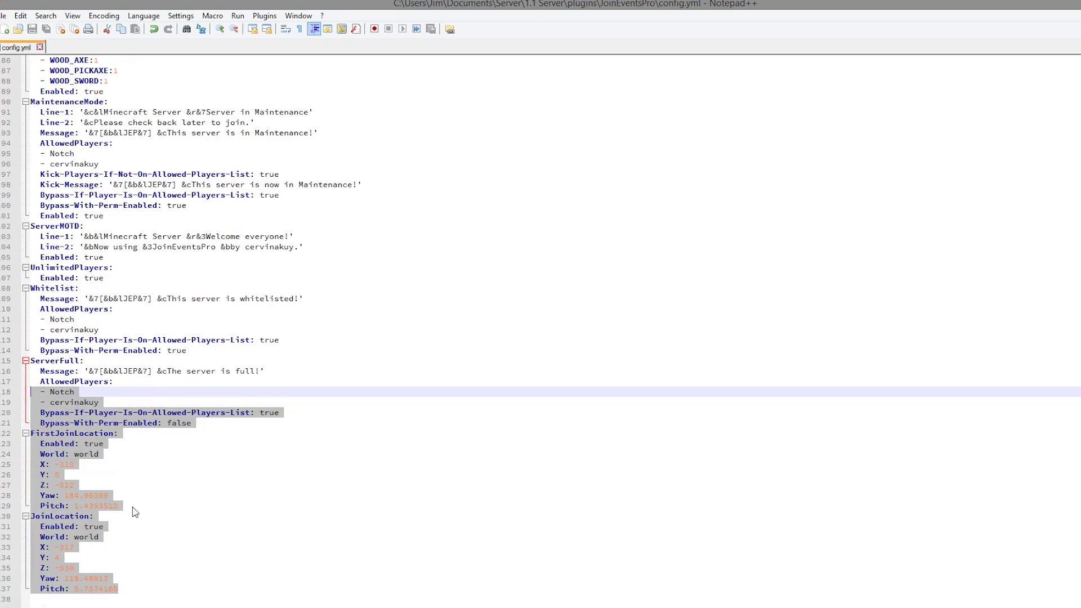
{"action": "left_click", "coordinate": [167, 464]}
{"action": "scroll", "coordinate": [163, 475], "scroll_direction": "up", "scroll_amount": 20}
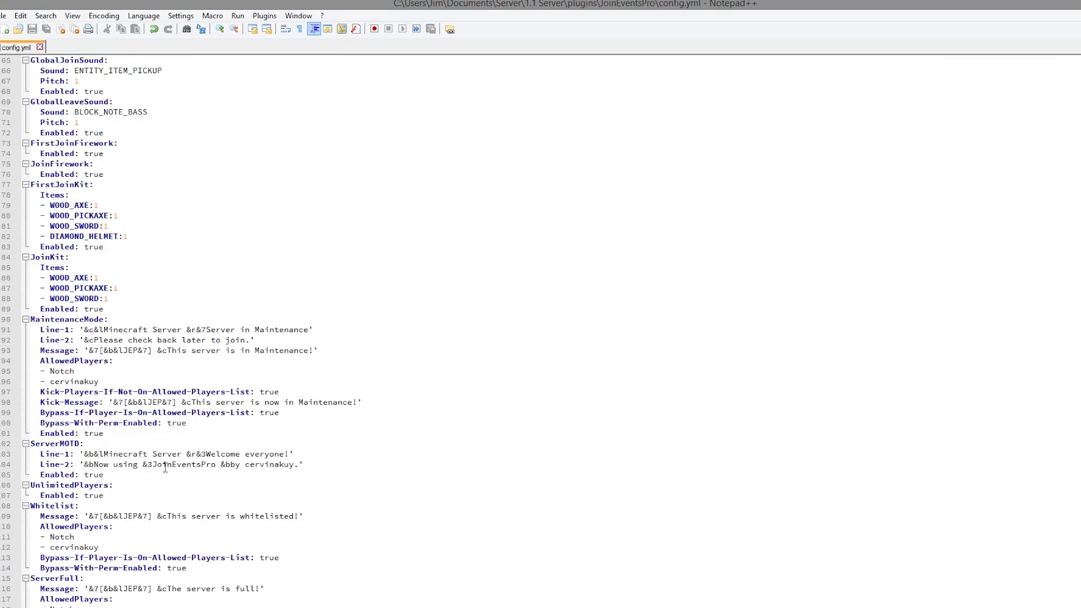
{"action": "scroll", "coordinate": [166, 470], "scroll_direction": "up", "scroll_amount": 5}
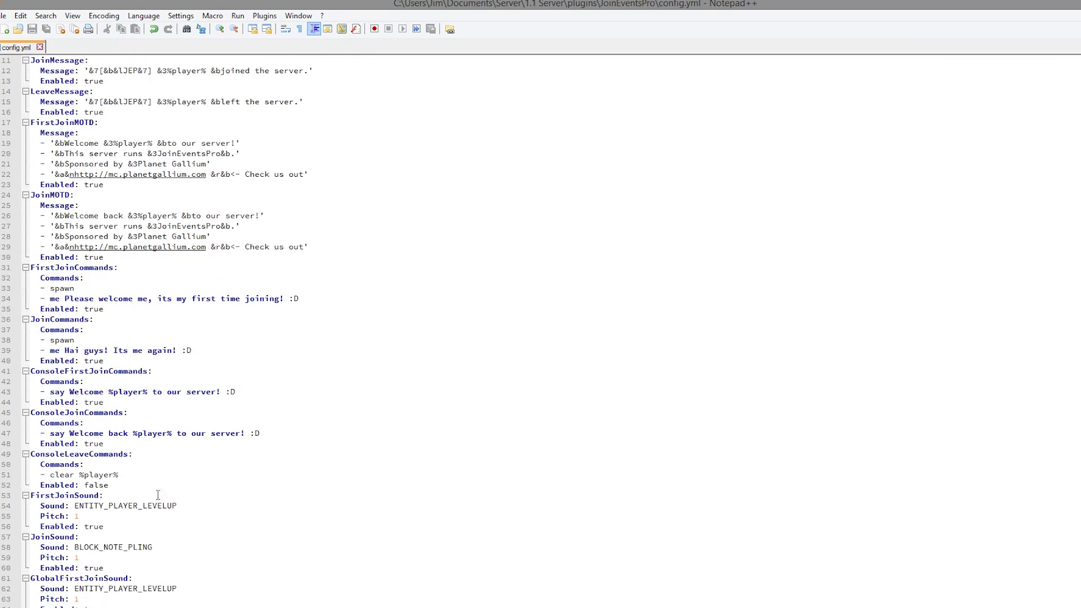